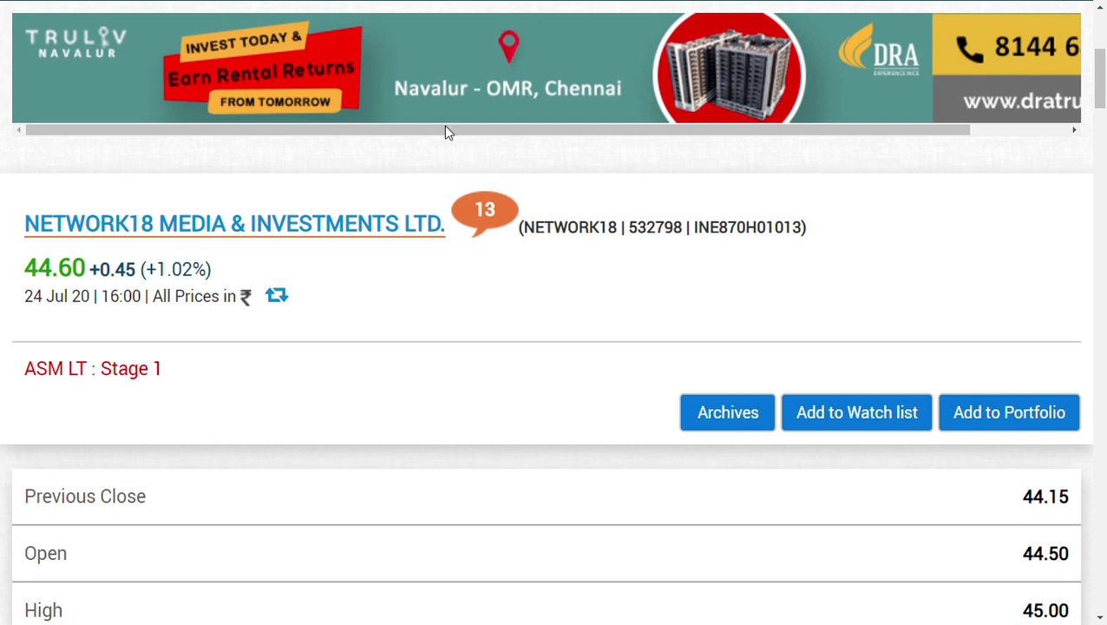
Step: Read Network18's 44.60 price on the BSE quote page, then return to the TV18/DEN/Hathaway comparison sheet
scroll(548, 114, down, 2)
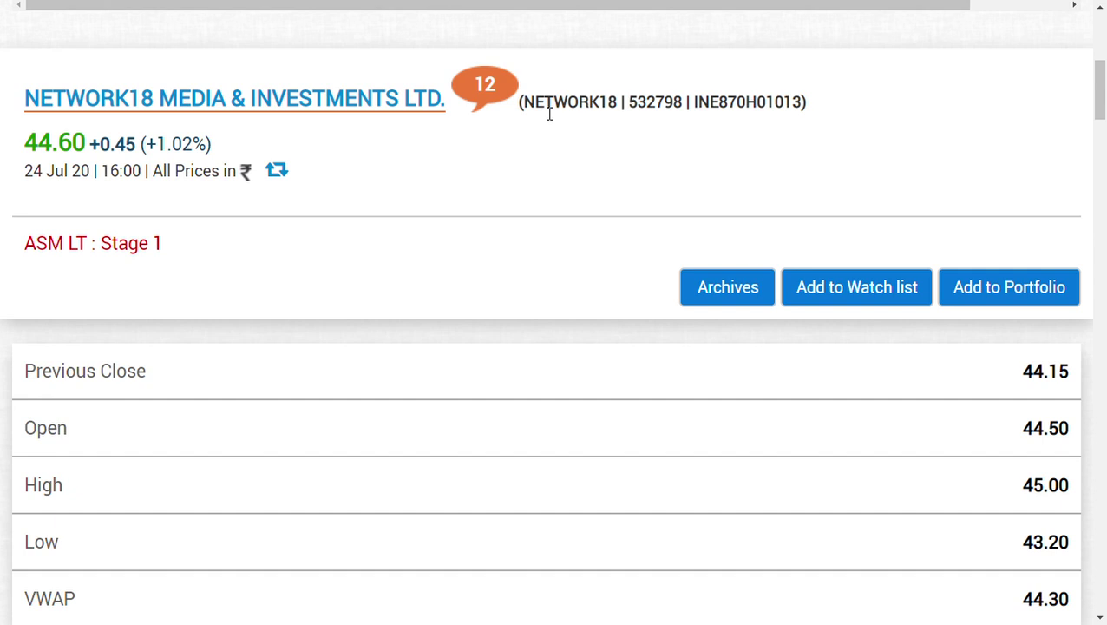
key(ctrl+Tab)
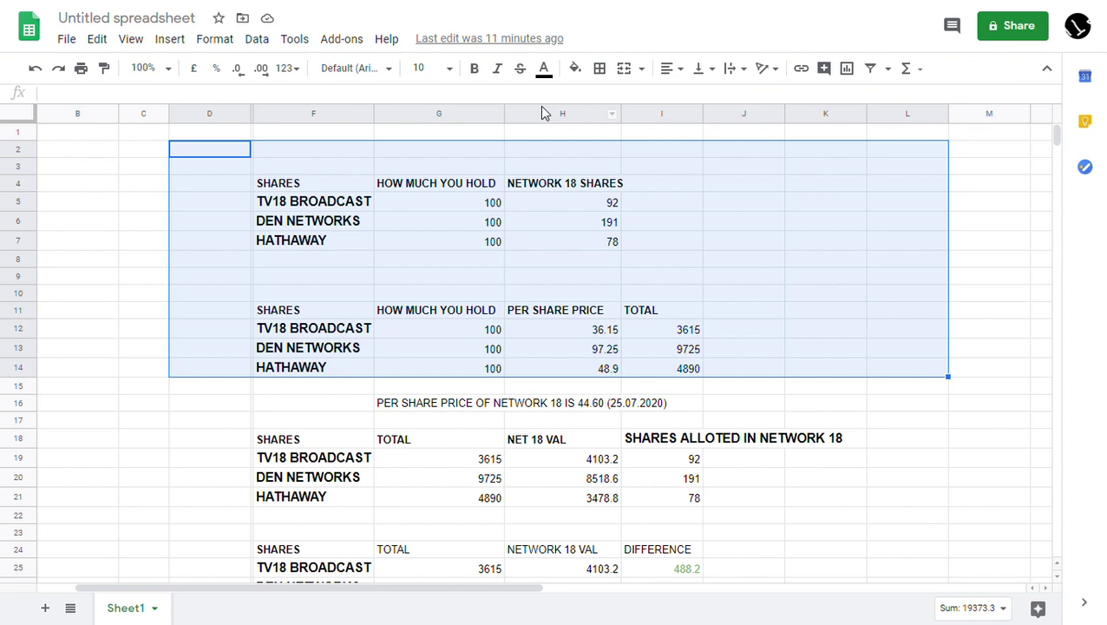
click(584, 263)
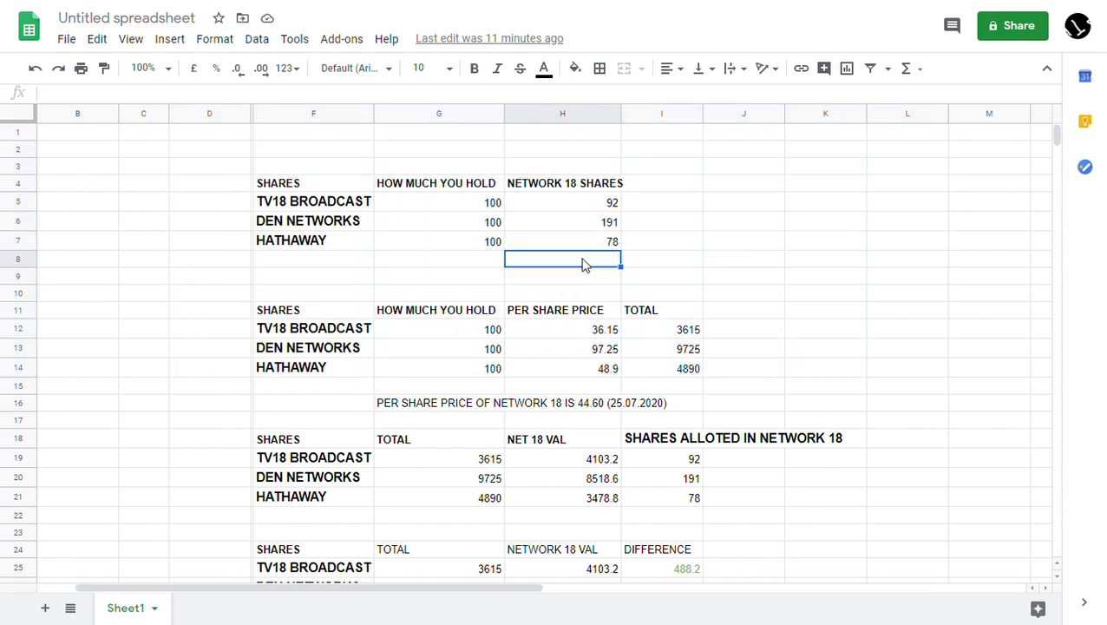
click(655, 264)
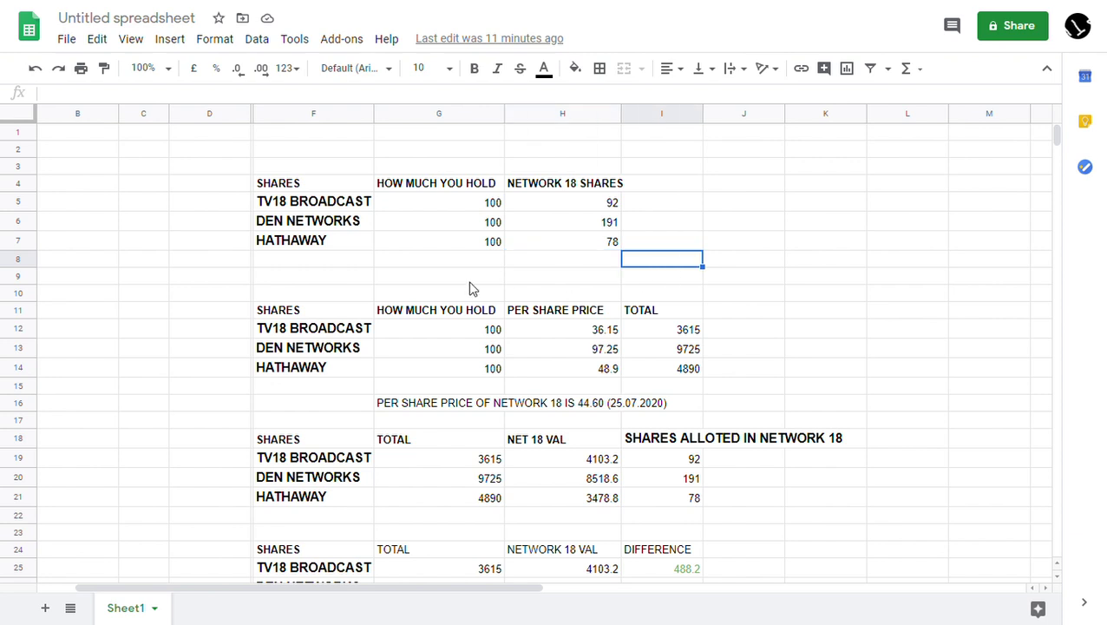
click(318, 187)
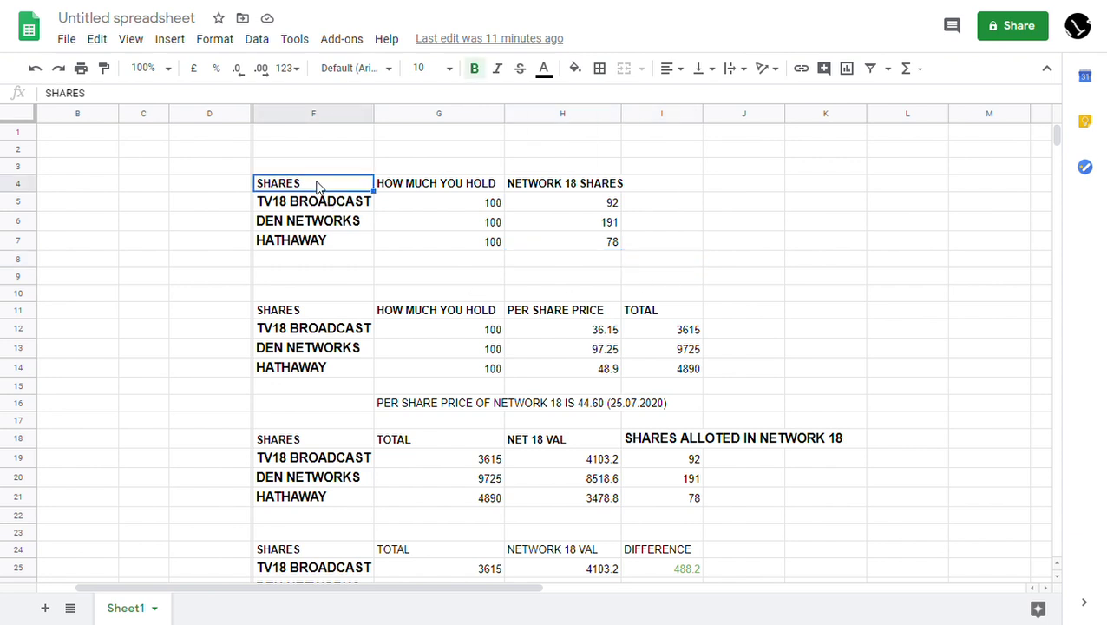
click(438, 189)
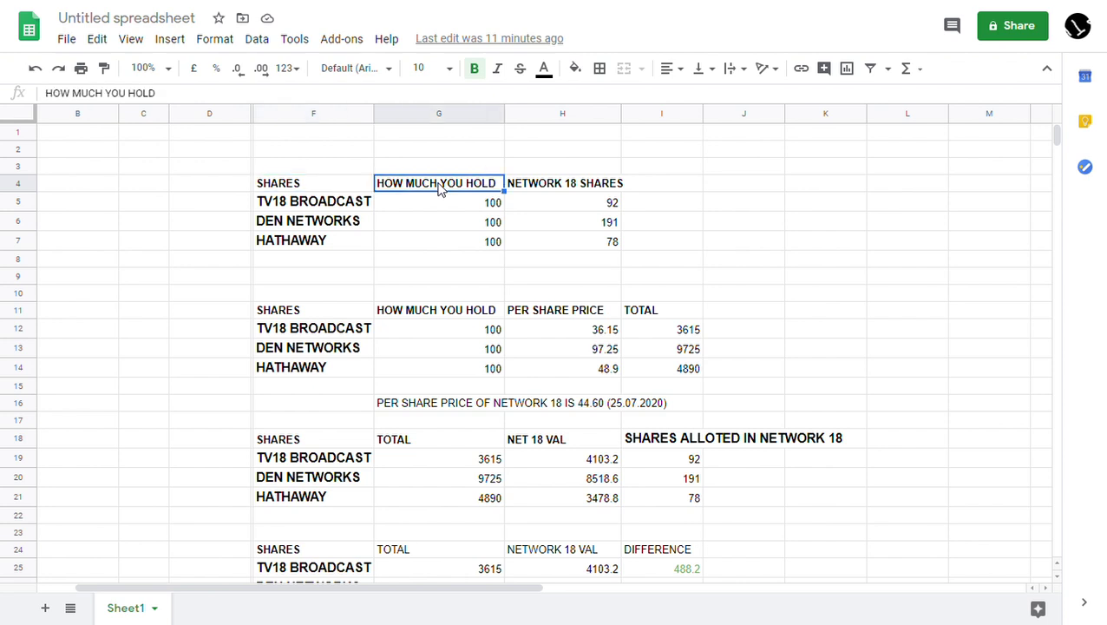
click(611, 184)
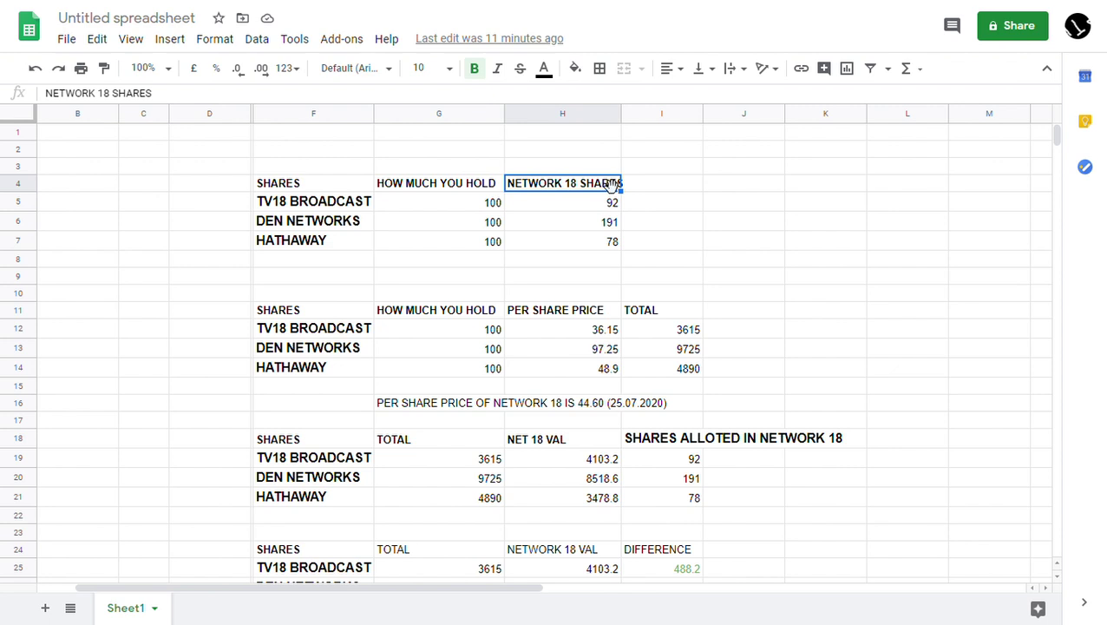
click(387, 210)
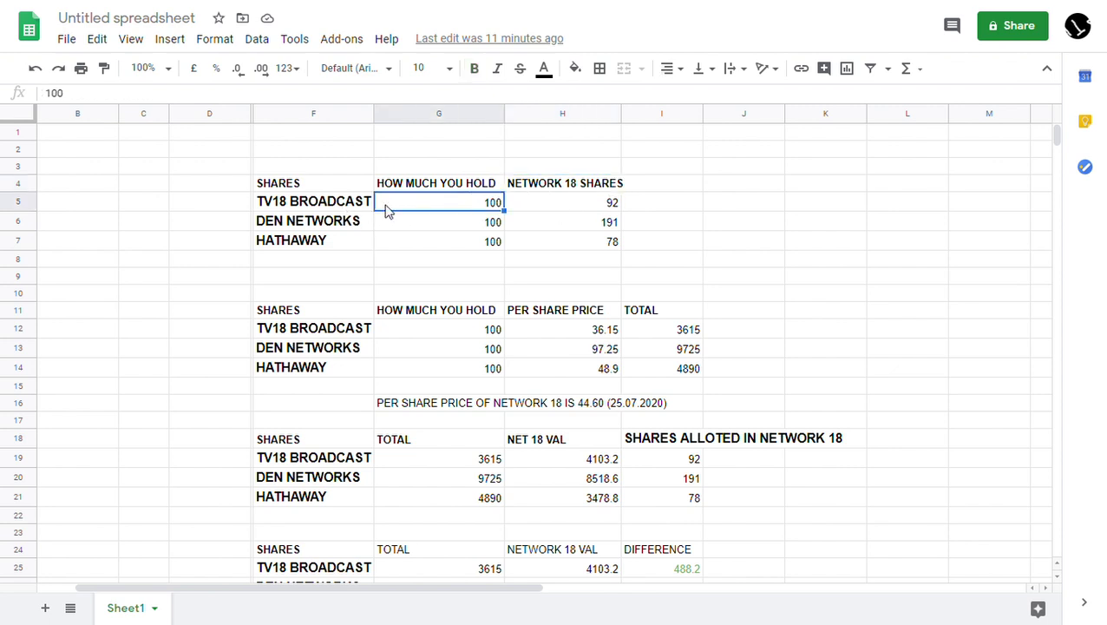
click(337, 211)
key(Right)
key(Right)
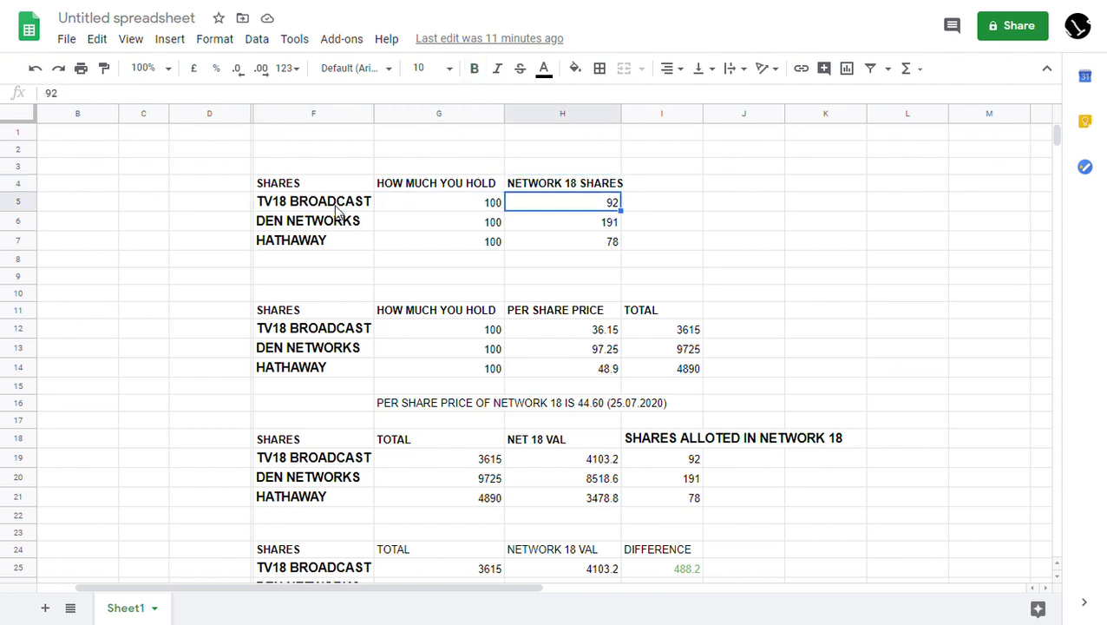
key(Left)
key(Left)
key(Down)
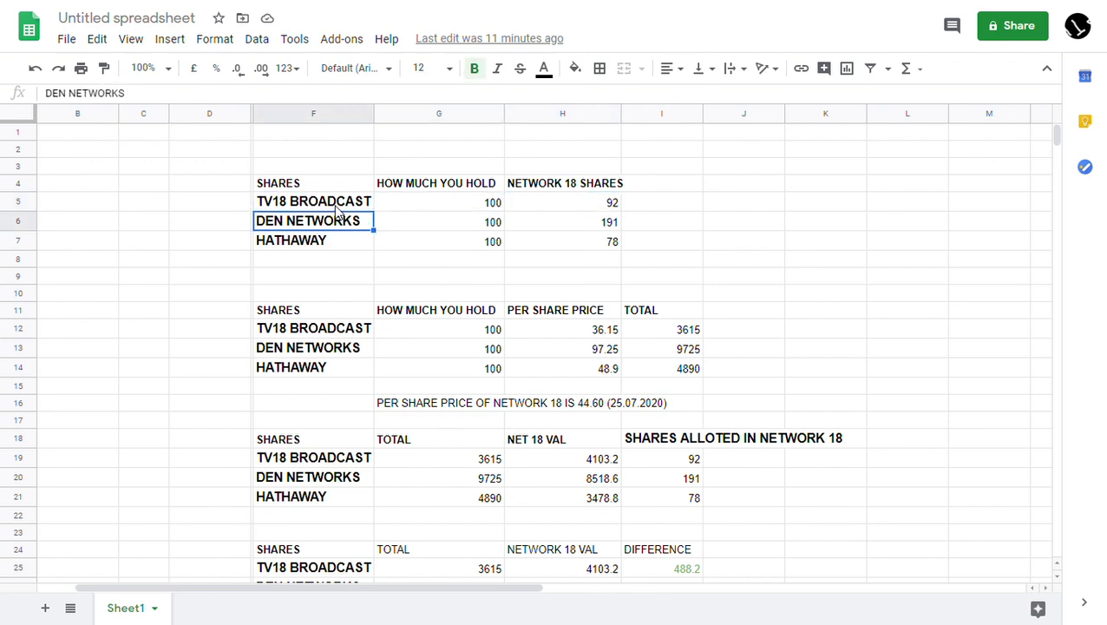
key(Right)
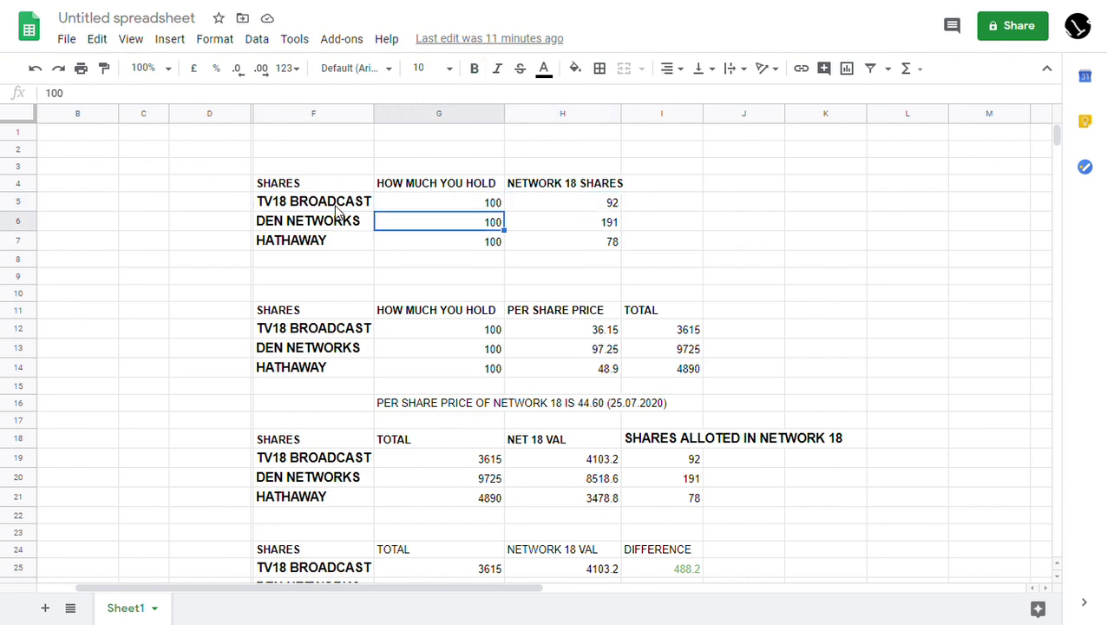
key(Right)
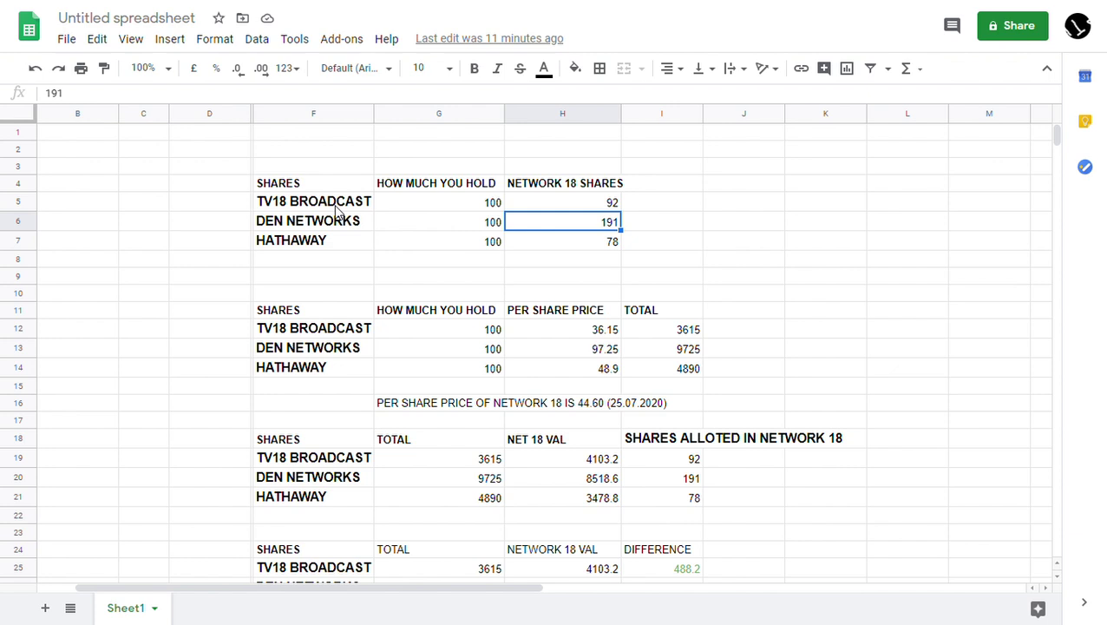
key(Left)
key(Left)
key(Down)
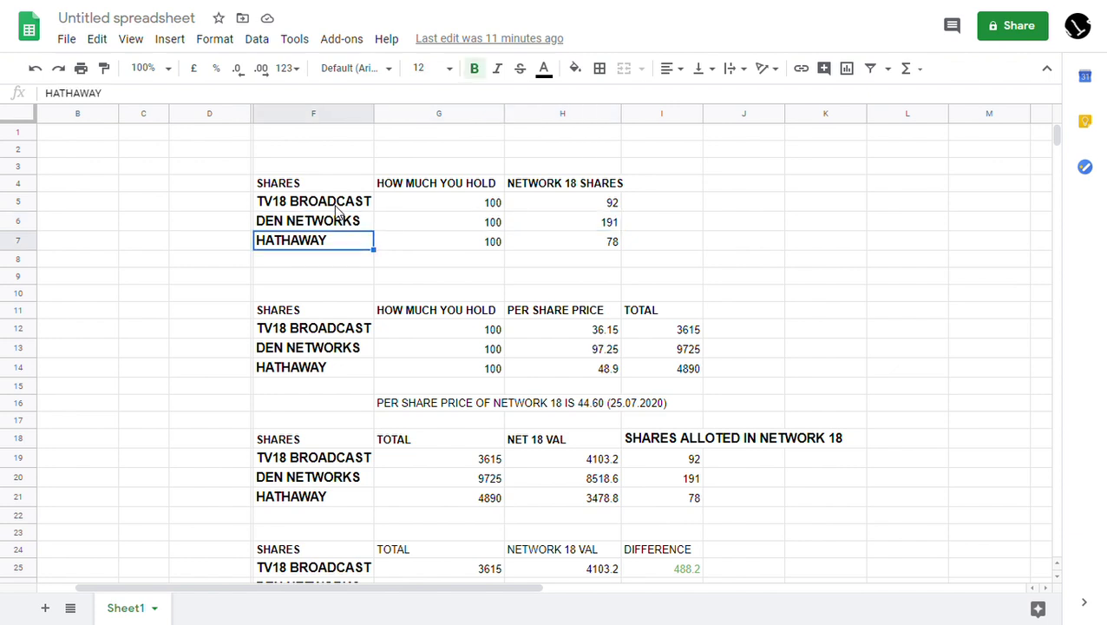
key(Right)
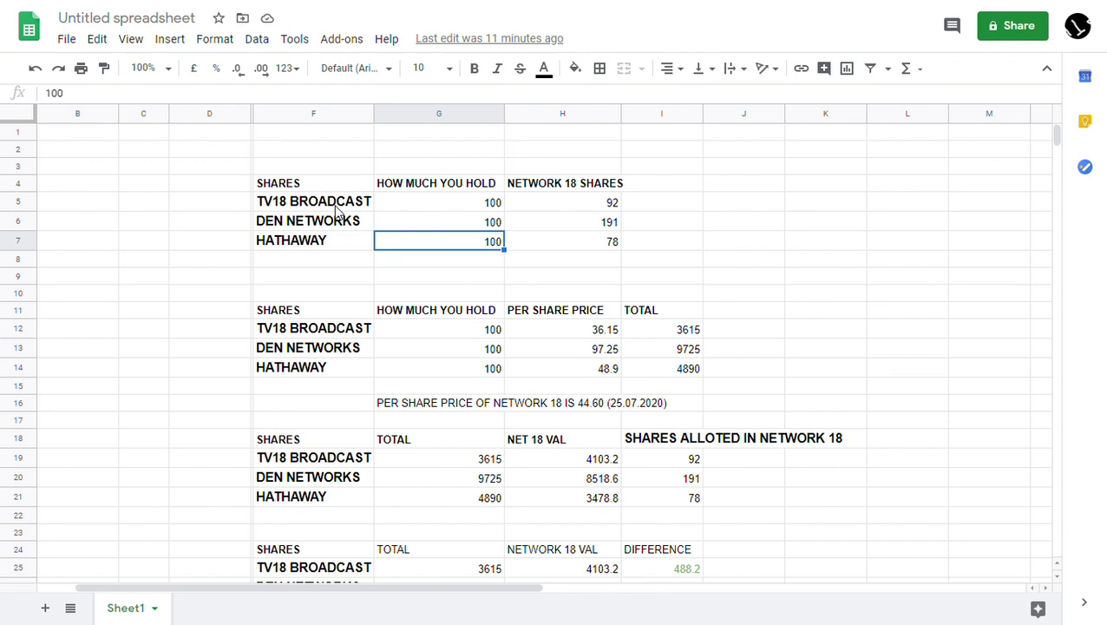
key(Right)
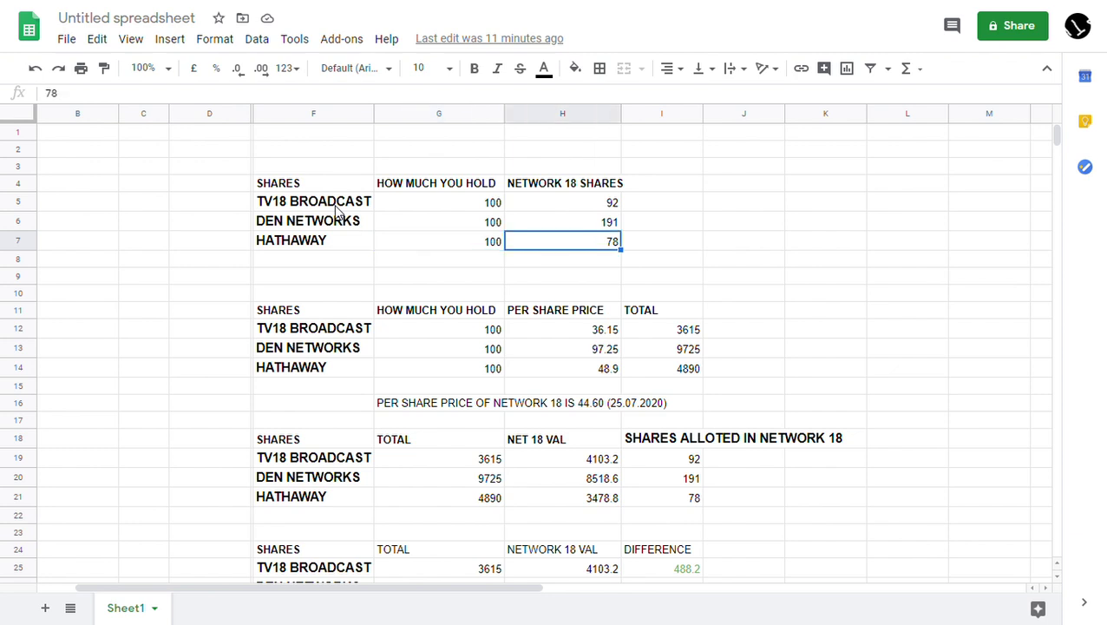
key(Down)
key(Down)
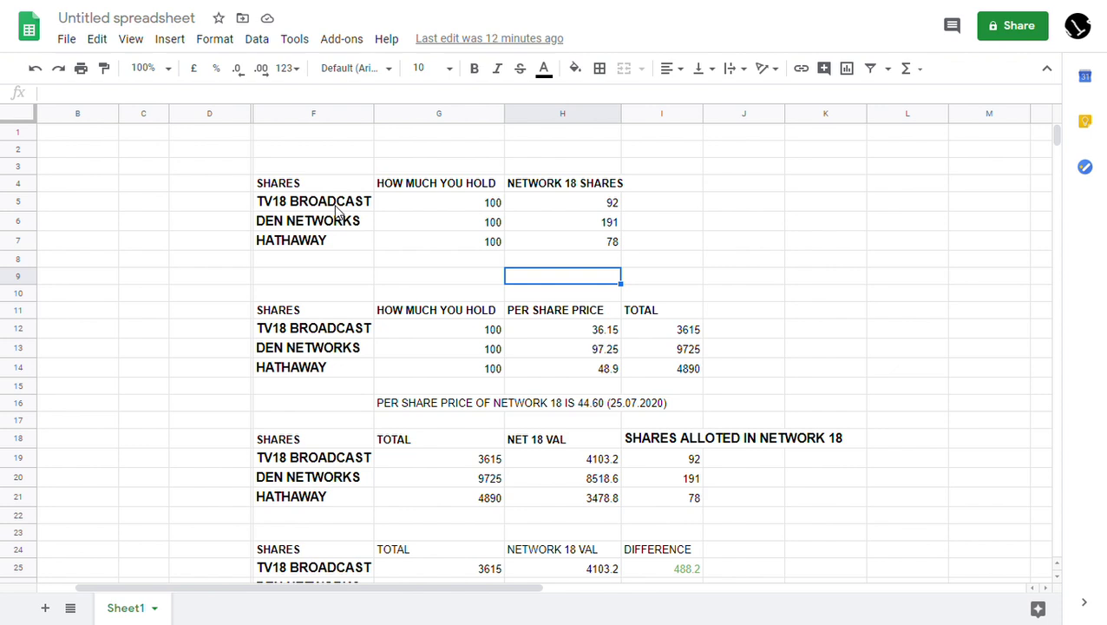
key(Left)
key(Left)
key(Down)
key(Down)
key(Down)
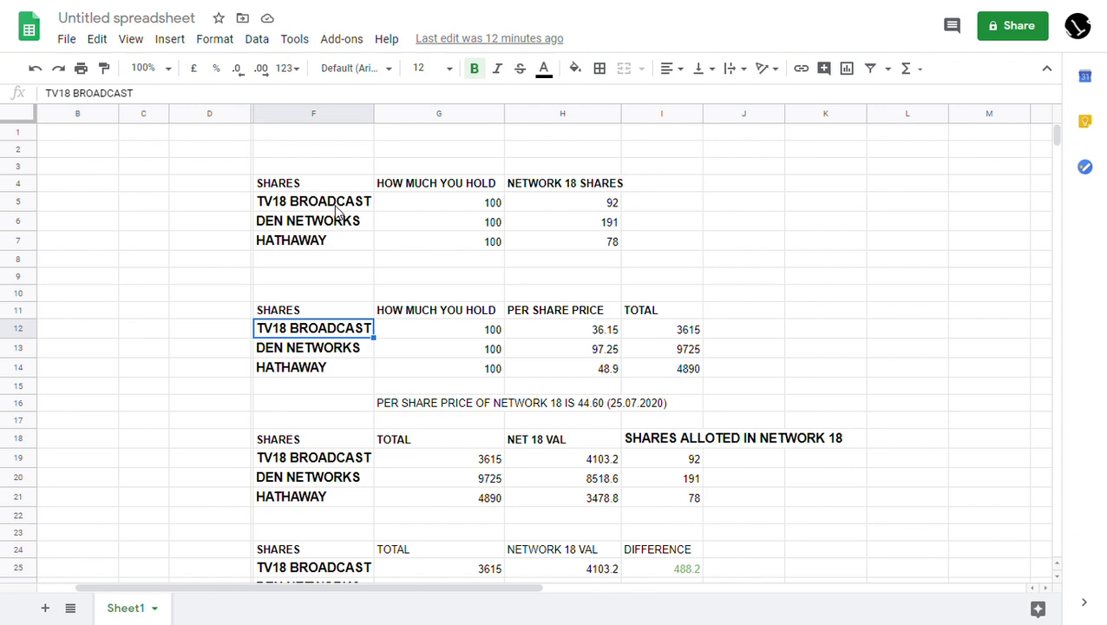
key(Right)
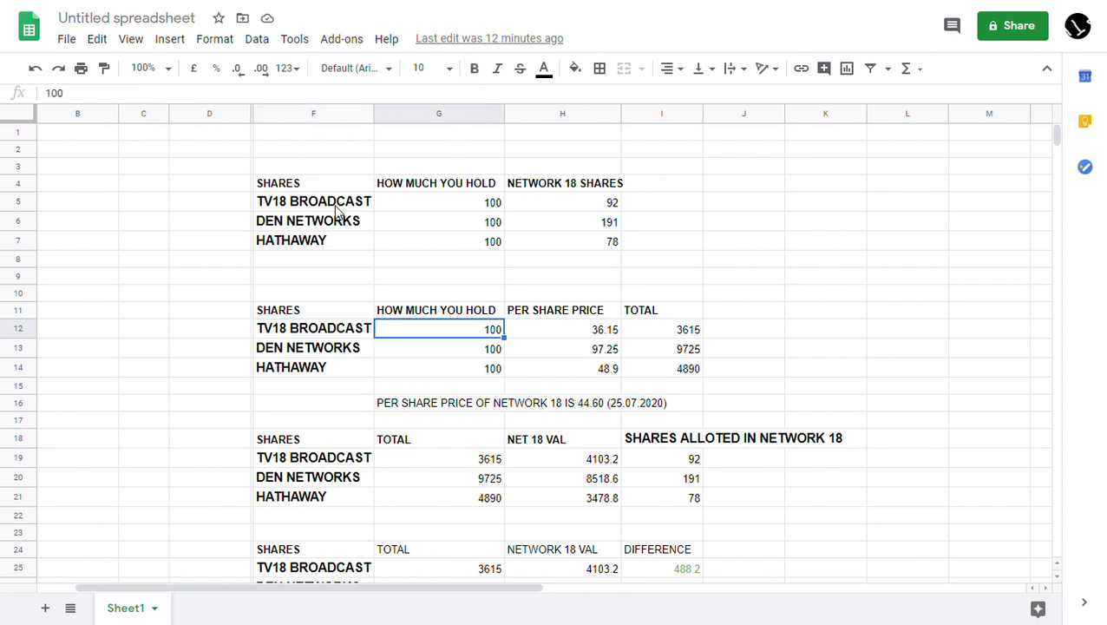
key(Right)
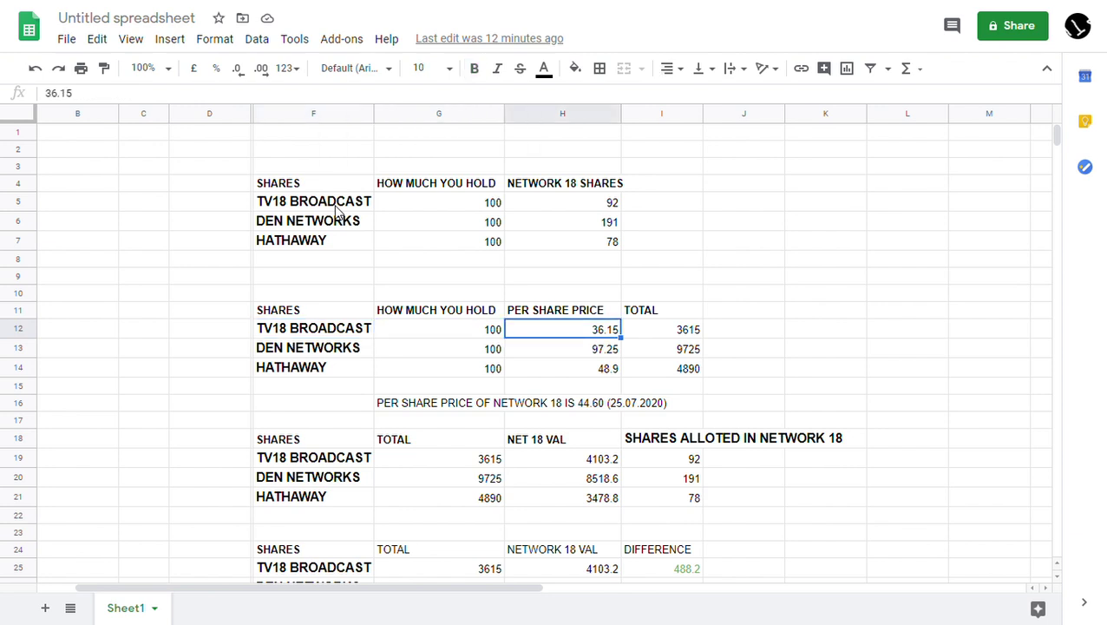
key(Right)
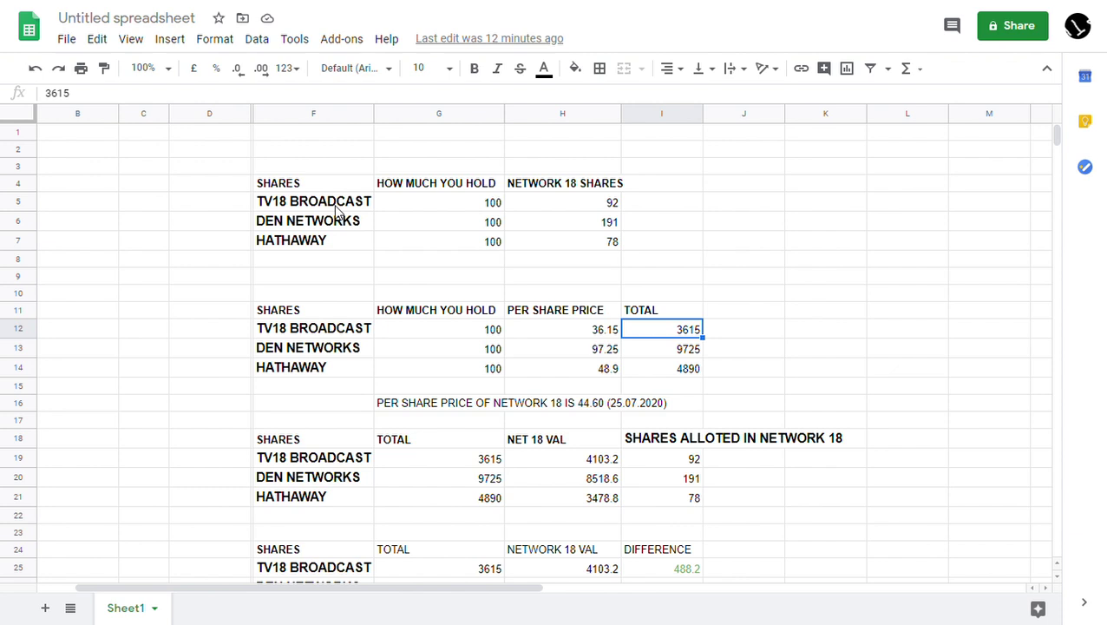
key(Left)
key(Left)
key(Down)
key(Left)
key(Right)
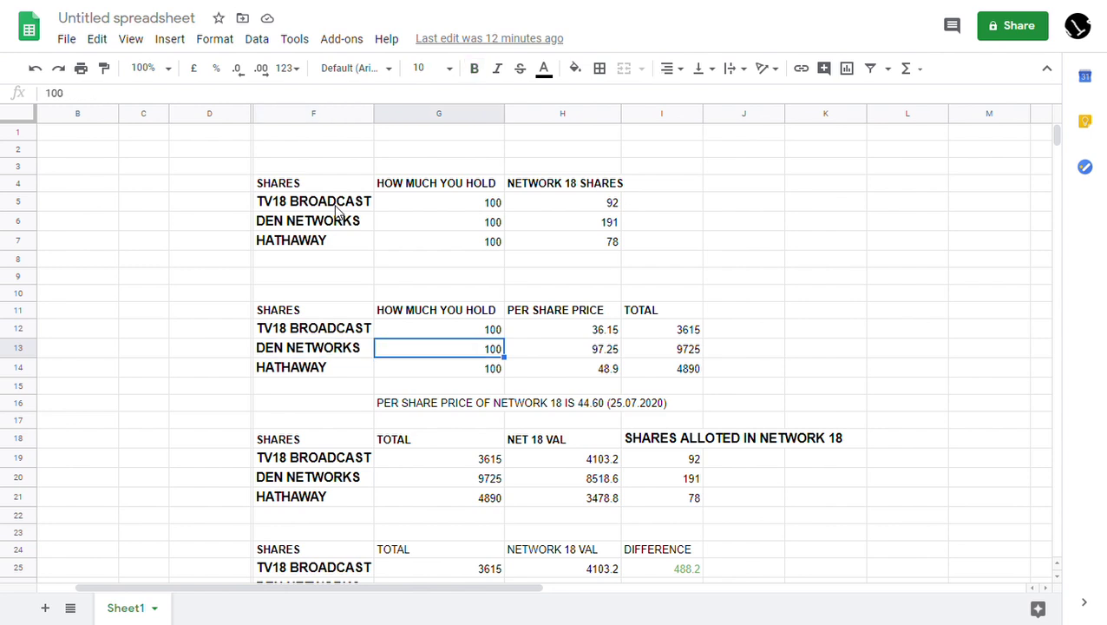
key(Right)
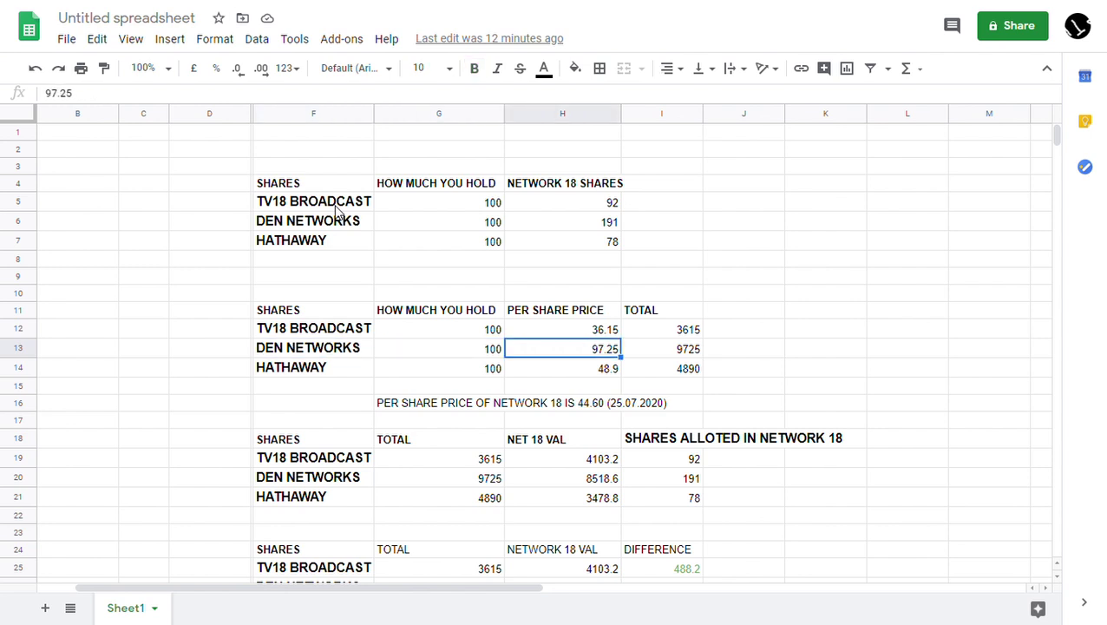
key(Right)
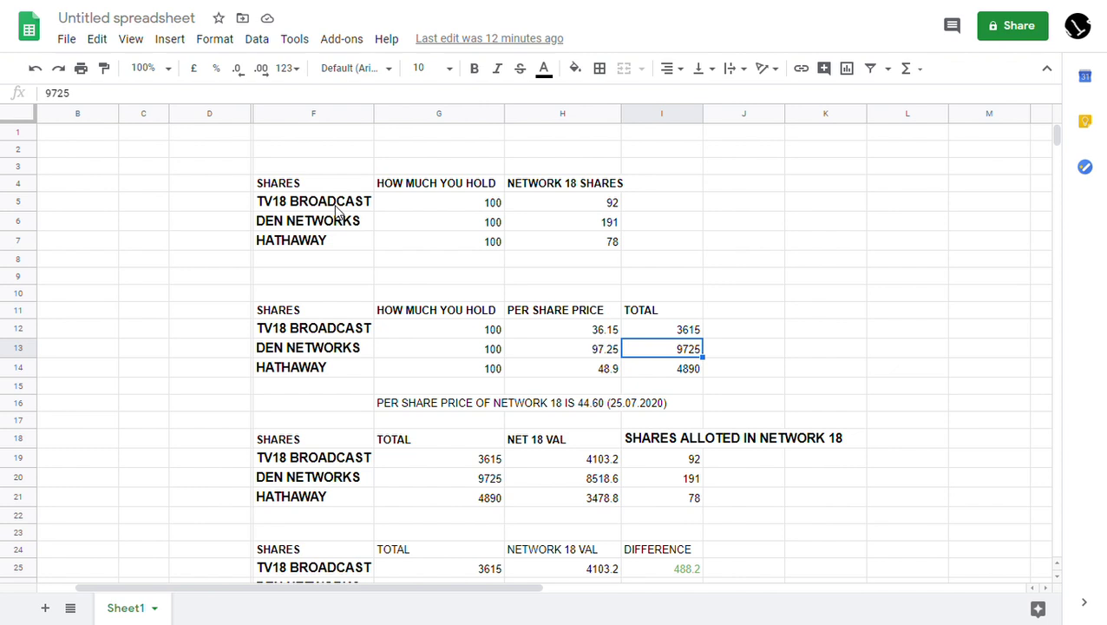
key(Left)
key(Left)
key(Left)
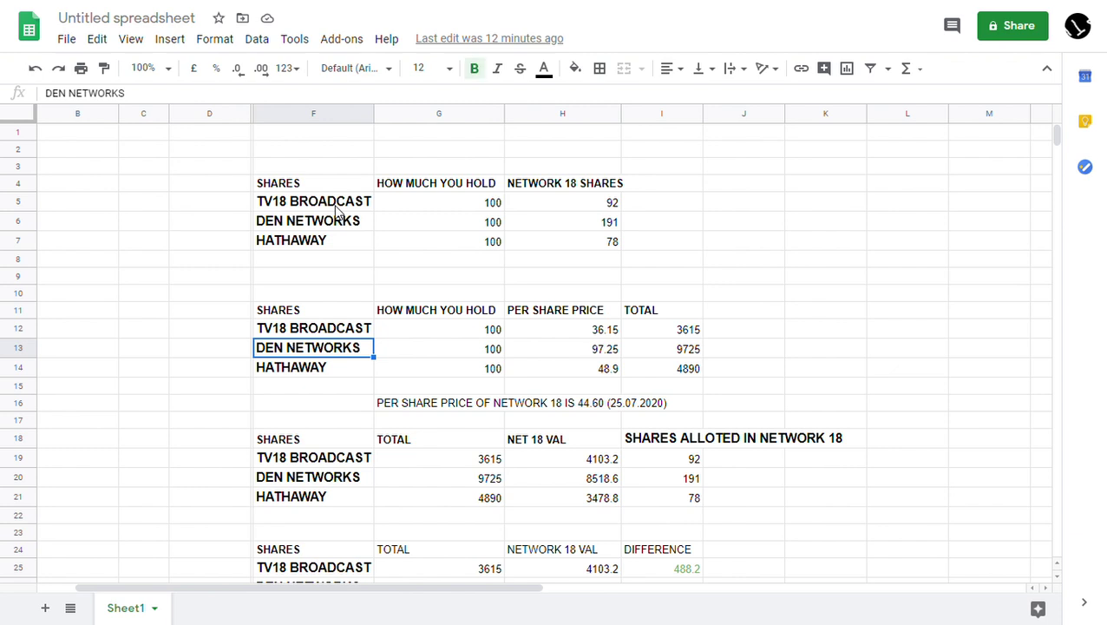
key(Down)
key(Right)
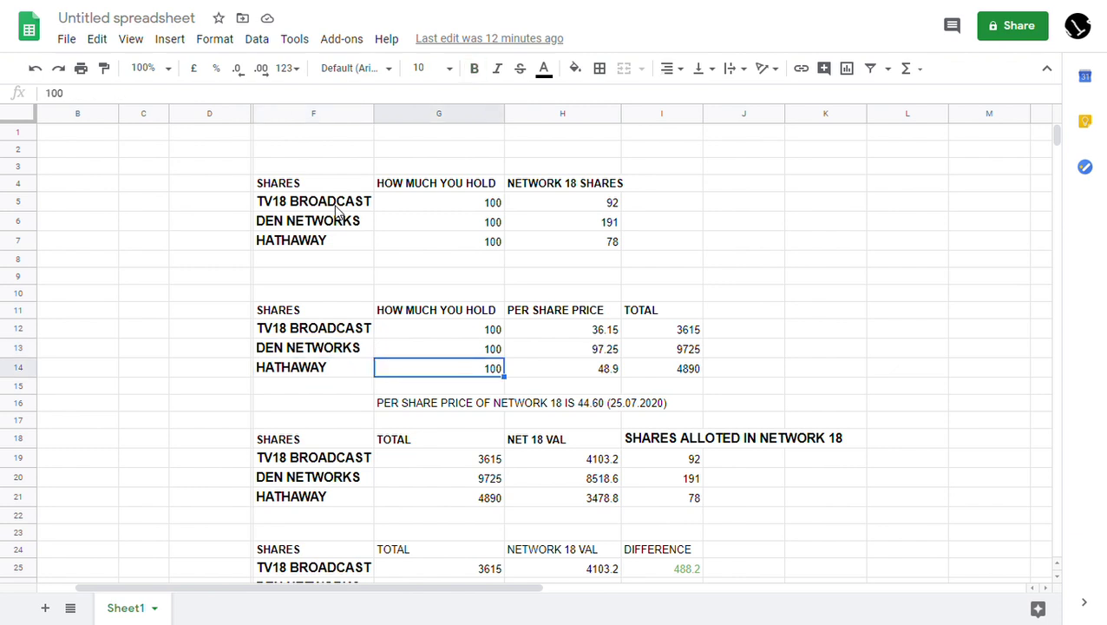
key(Right)
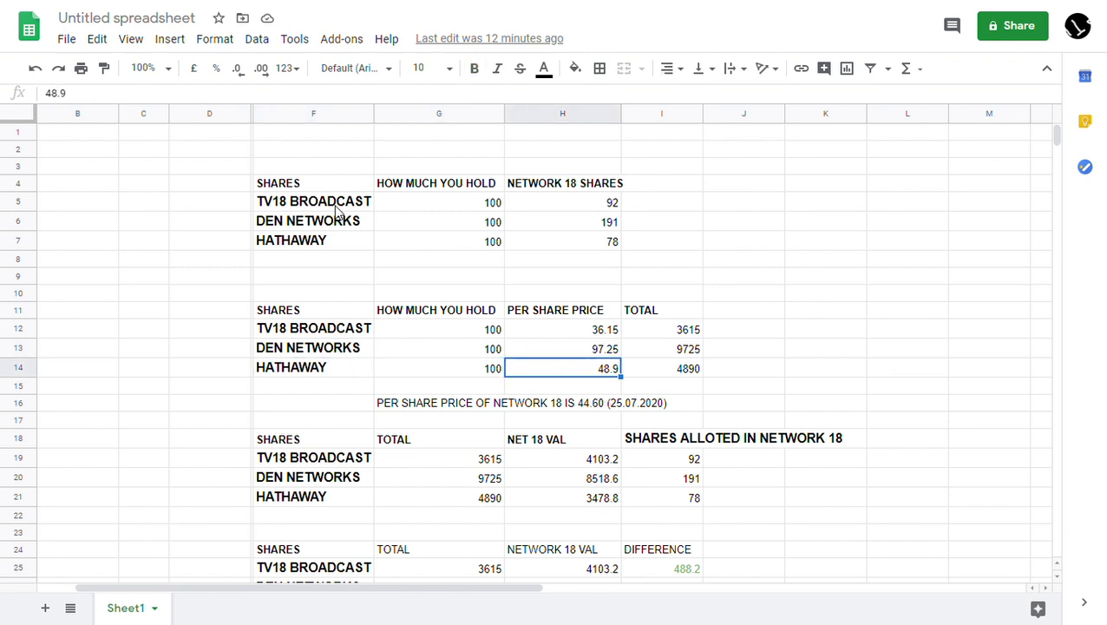
key(Right)
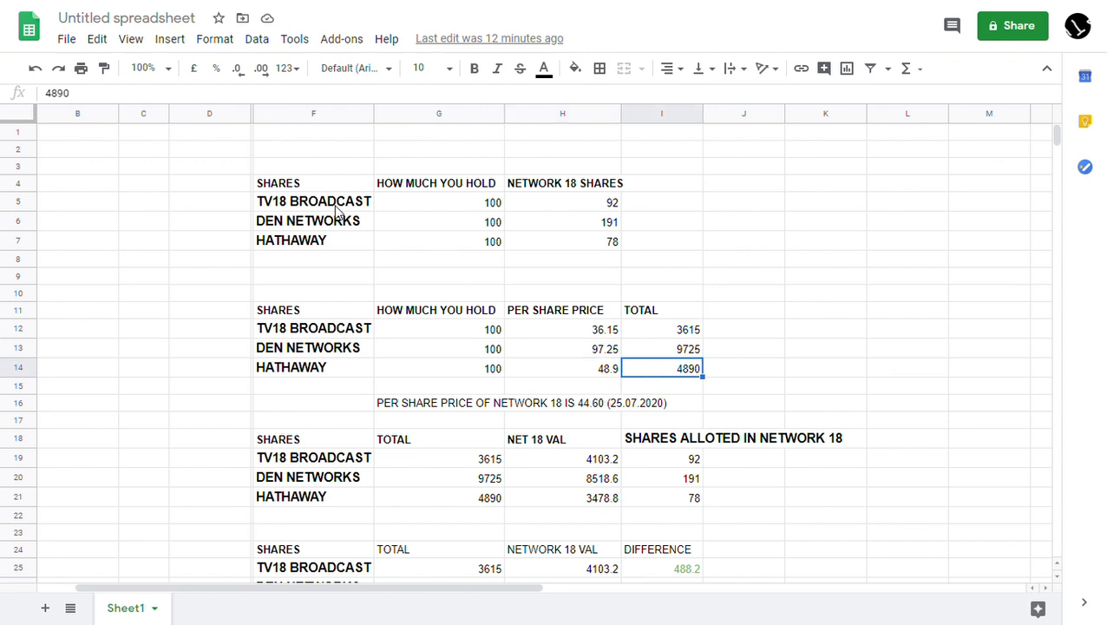
key(Down)
key(Down)
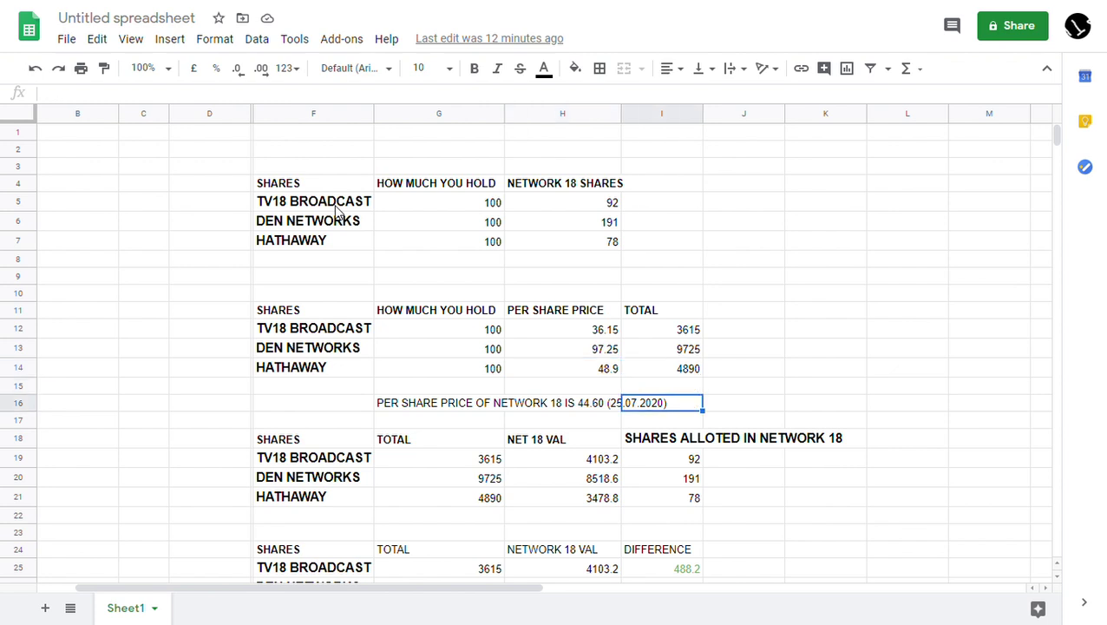
key(Left)
key(Left)
key(Right)
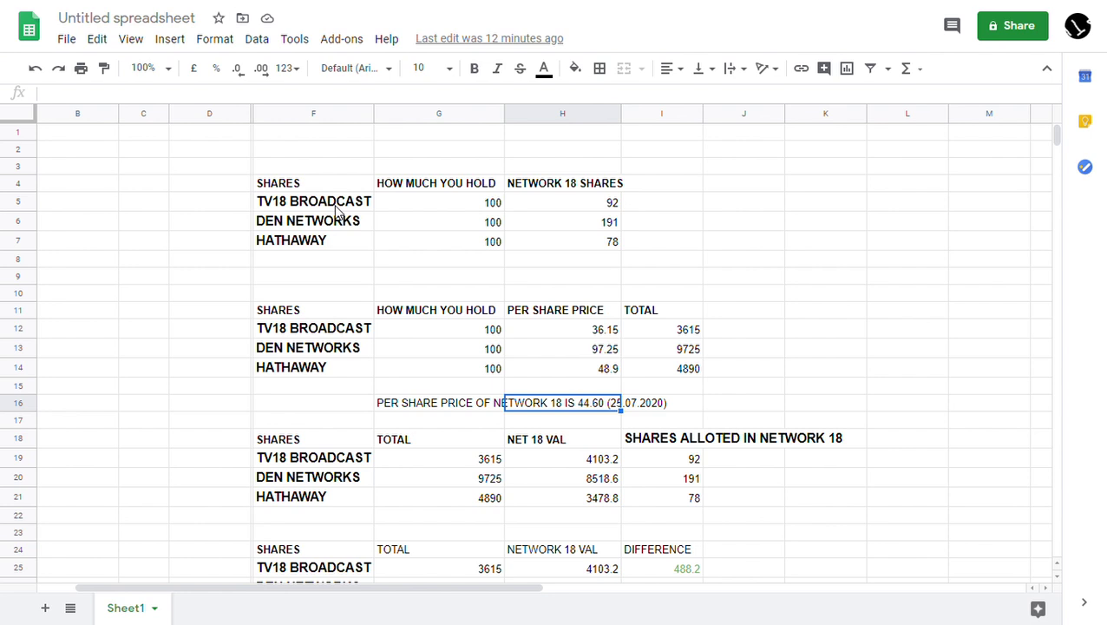
key(Left)
key(Down)
key(Down)
key(Up)
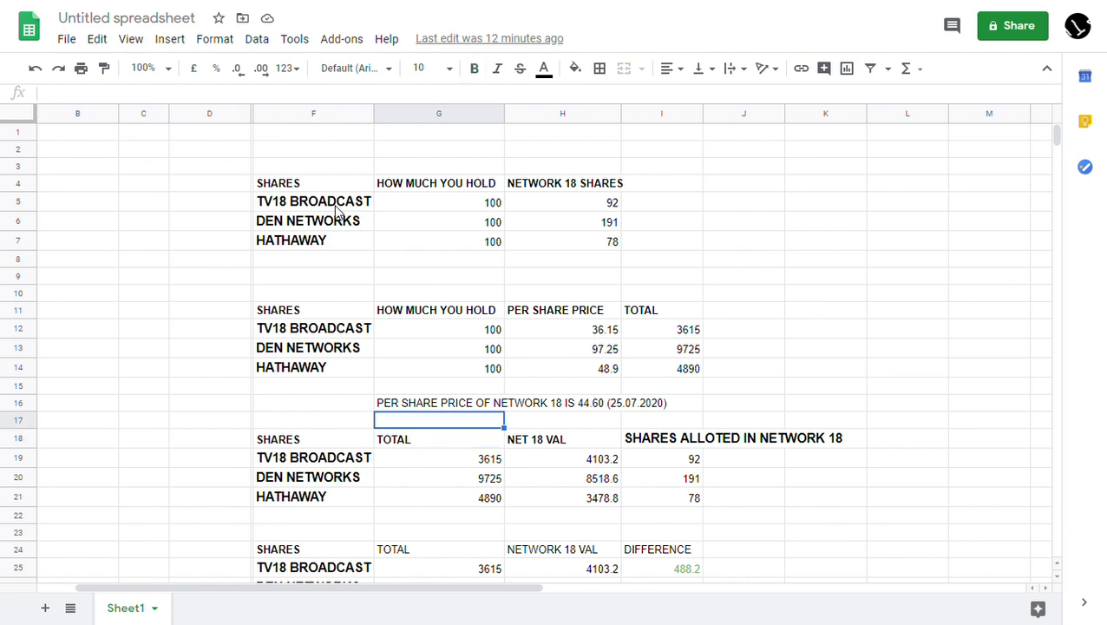
key(Right)
key(Up)
key(Right)
key(Up)
key(Up)
key(Up)
key(Up)
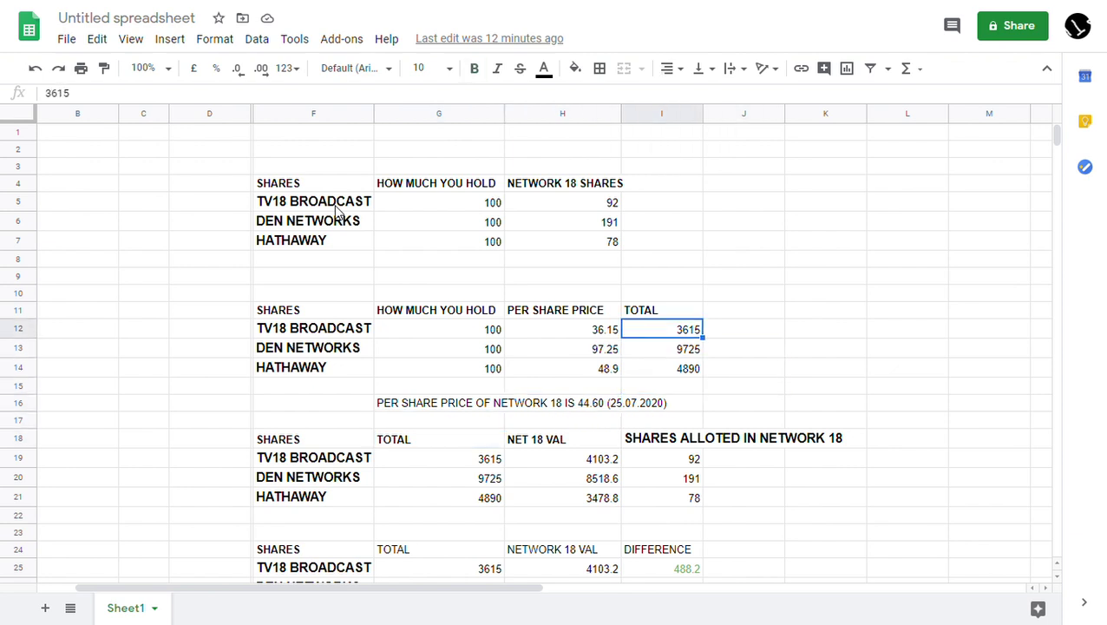
key(shift+Down)
key(shift+Down)
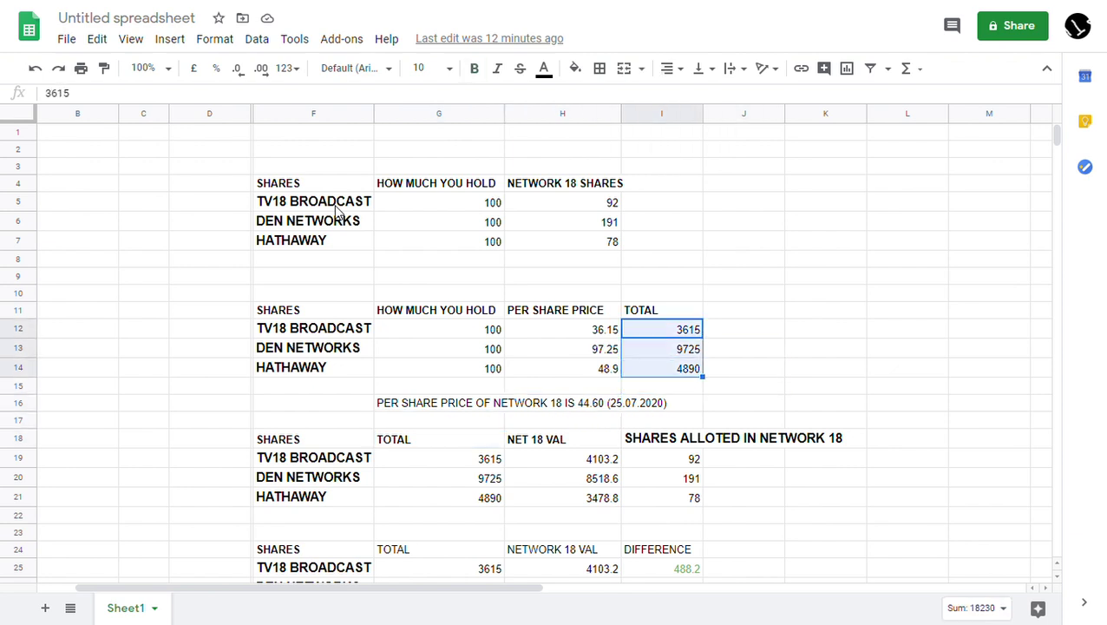
key(Left)
key(Left)
key(Left)
key(Left)
key(Down)
key(Down)
key(Down)
key(Down)
key(Down)
key(Down)
key(Down)
key(Down)
key(Down)
key(Down)
key(Down)
key(Down)
key(Down)
key(Down)
key(Down)
key(Down)
key(Down)
key(Down)
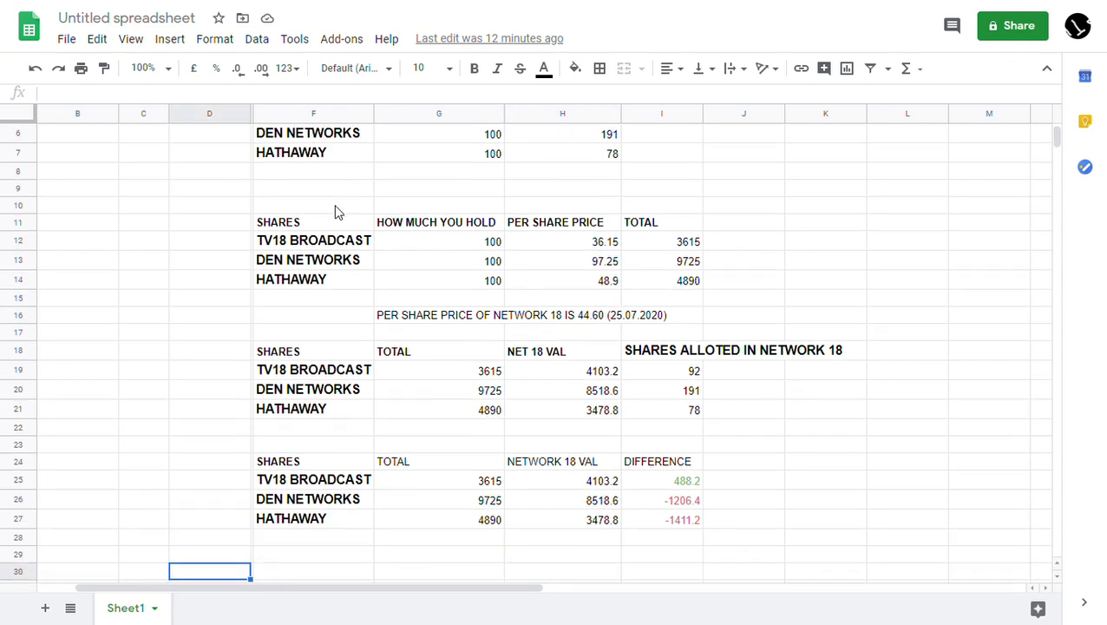
key(Down)
key(Down)
key(Down)
key(Down)
key(Down)
key(Right)
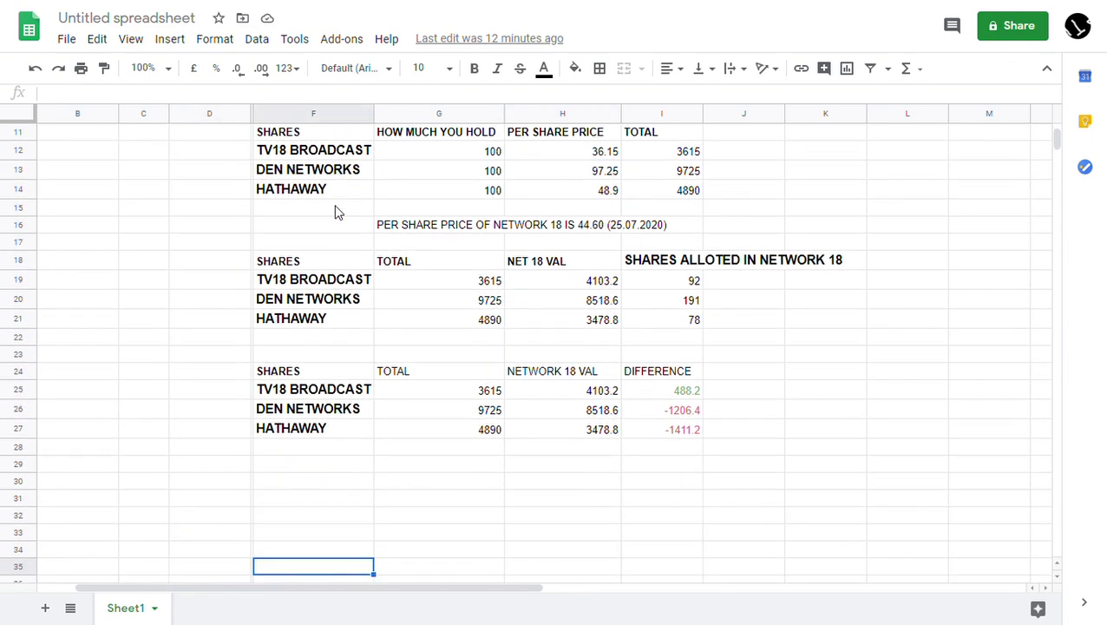
key(Up)
key(Up)
key(Up)
key(Up)
key(Up)
key(Up)
key(Up)
key(Up)
key(Up)
key(Up)
key(Up)
key(Up)
key(Up)
key(Up)
key(Up)
key(Up)
key(Up)
key(Up)
key(Up)
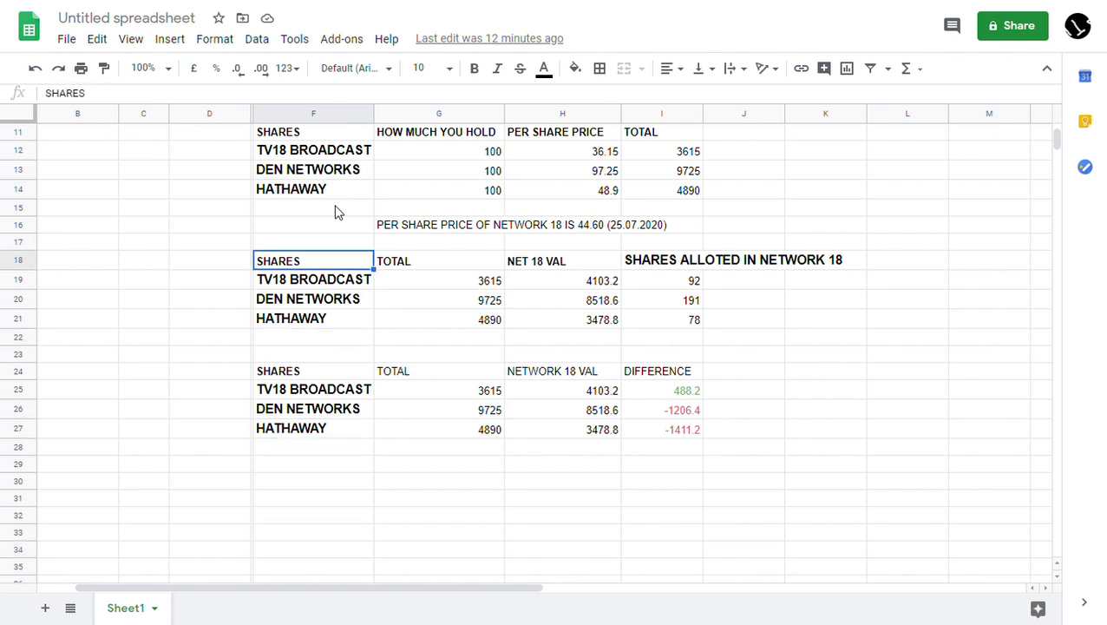
key(Down)
key(Down)
key(Down)
key(Down)
key(Down)
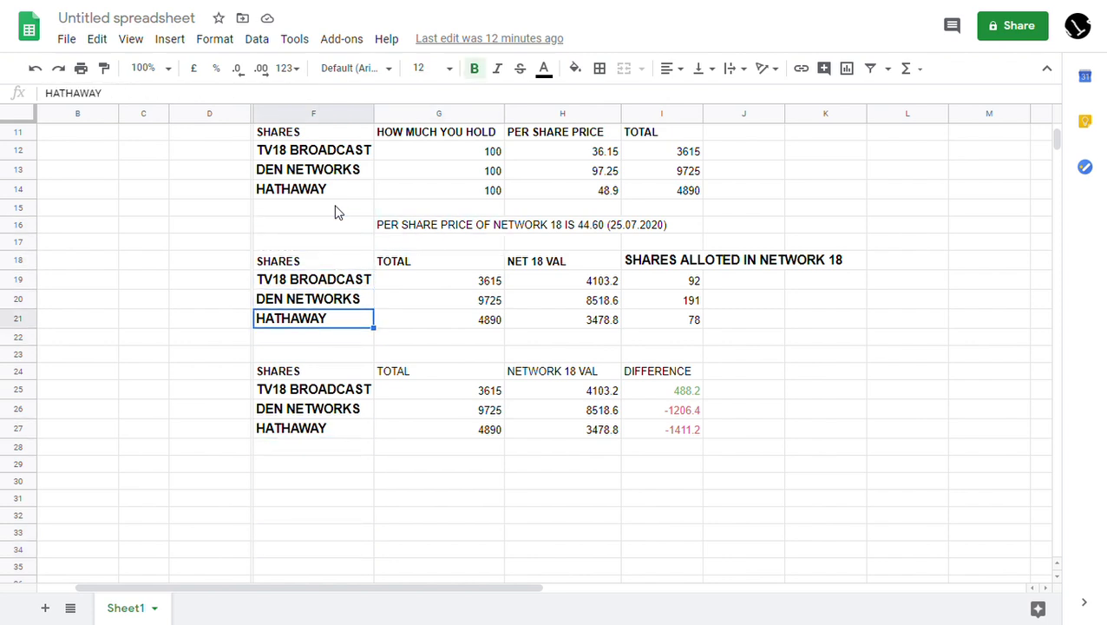
key(Right)
key(Up)
key(Up)
key(shift+Down)
key(shift+Down)
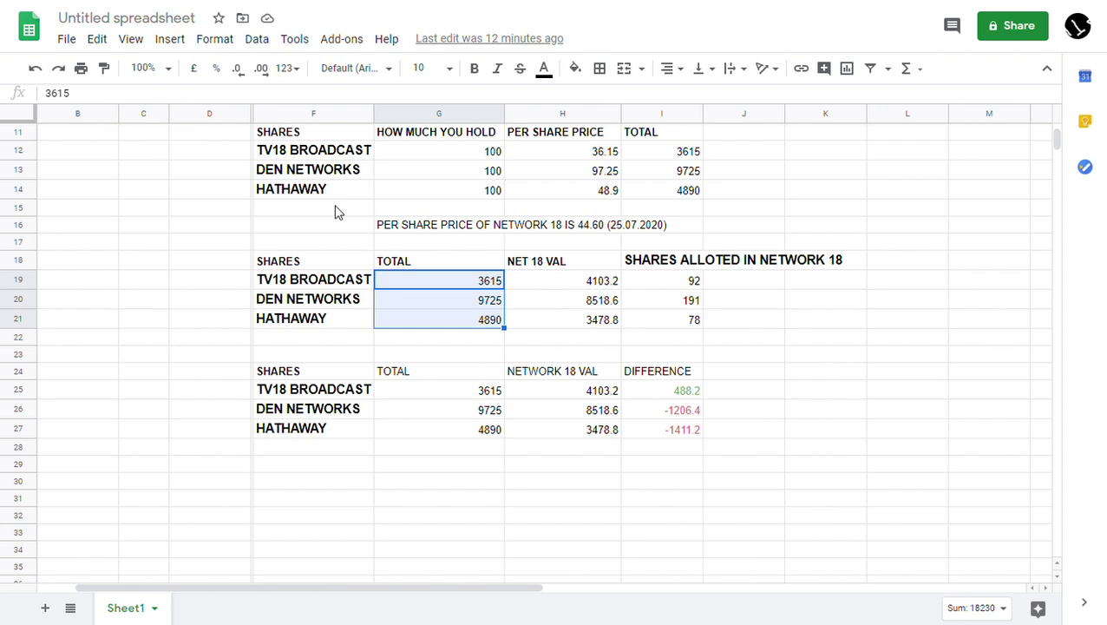
key(Right)
key(Right)
key(Left)
key(Up)
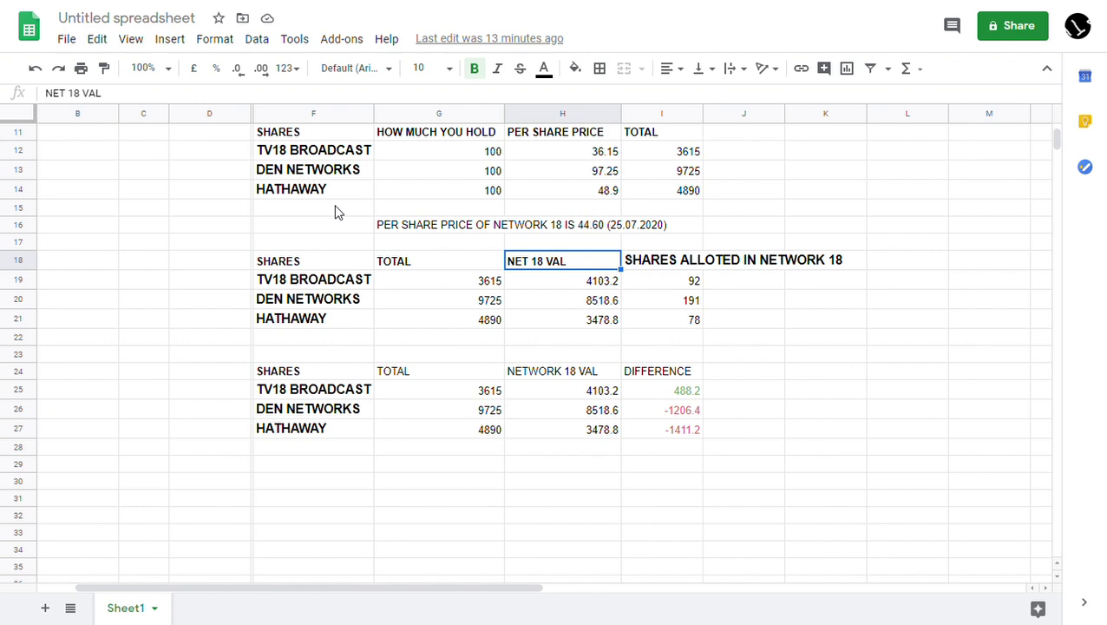
key(Right)
key(Down)
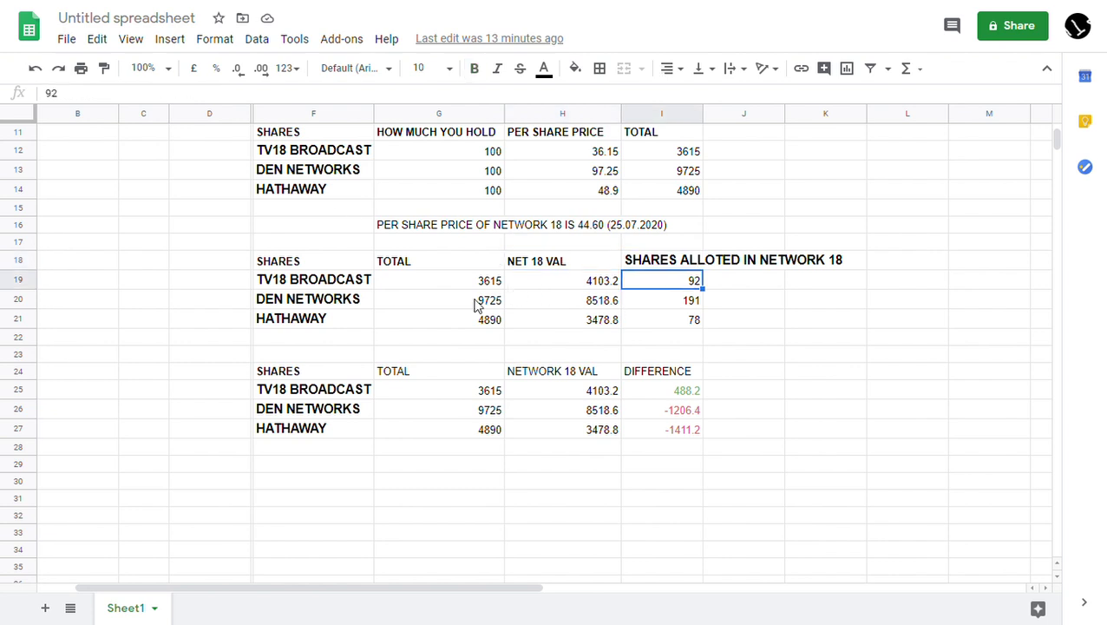
click(560, 289)
double_click(566, 291)
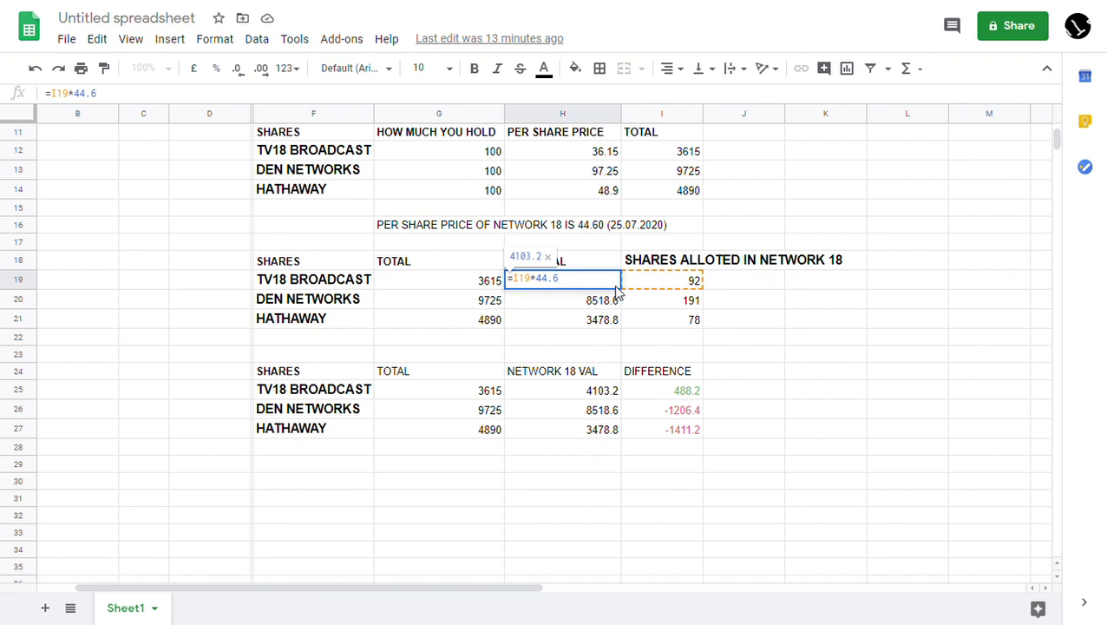
click(767, 318)
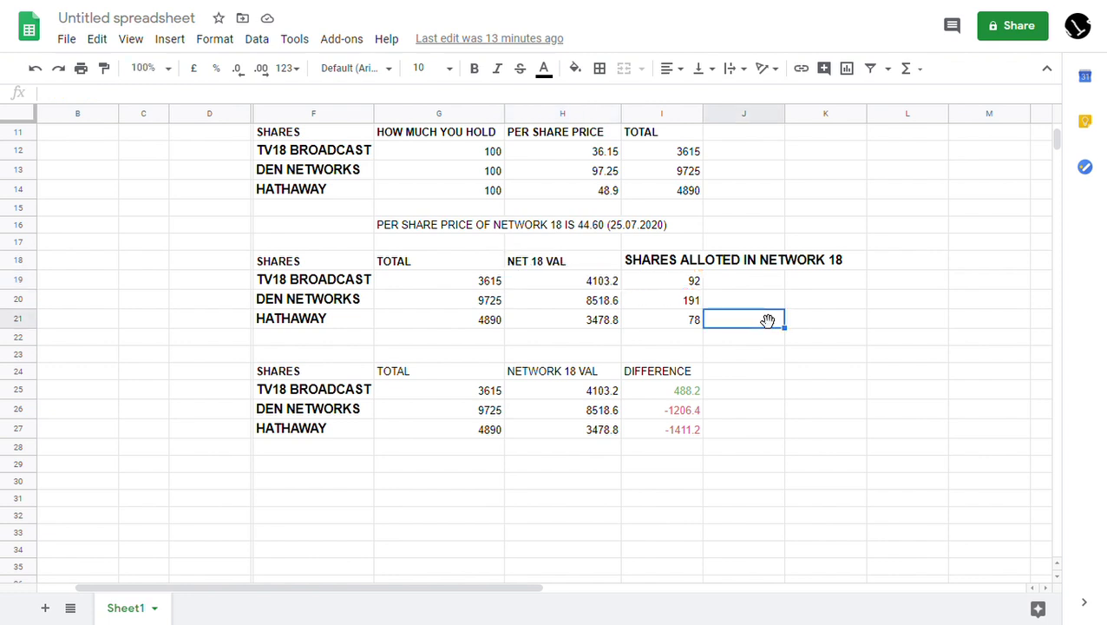
click(602, 280)
key(Left)
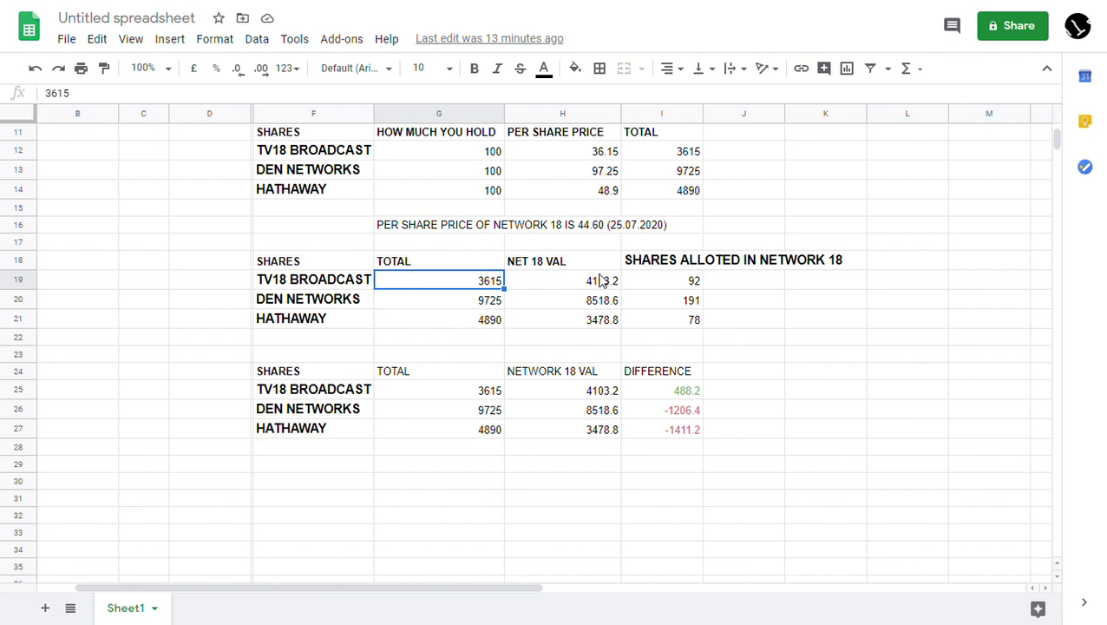
key(Right)
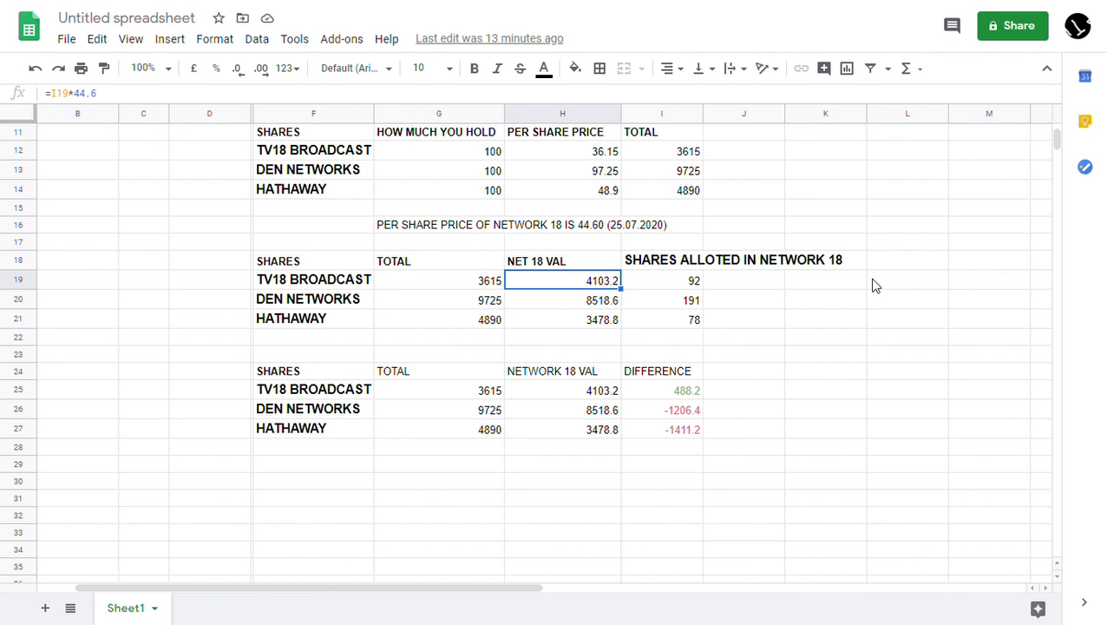
key(Left)
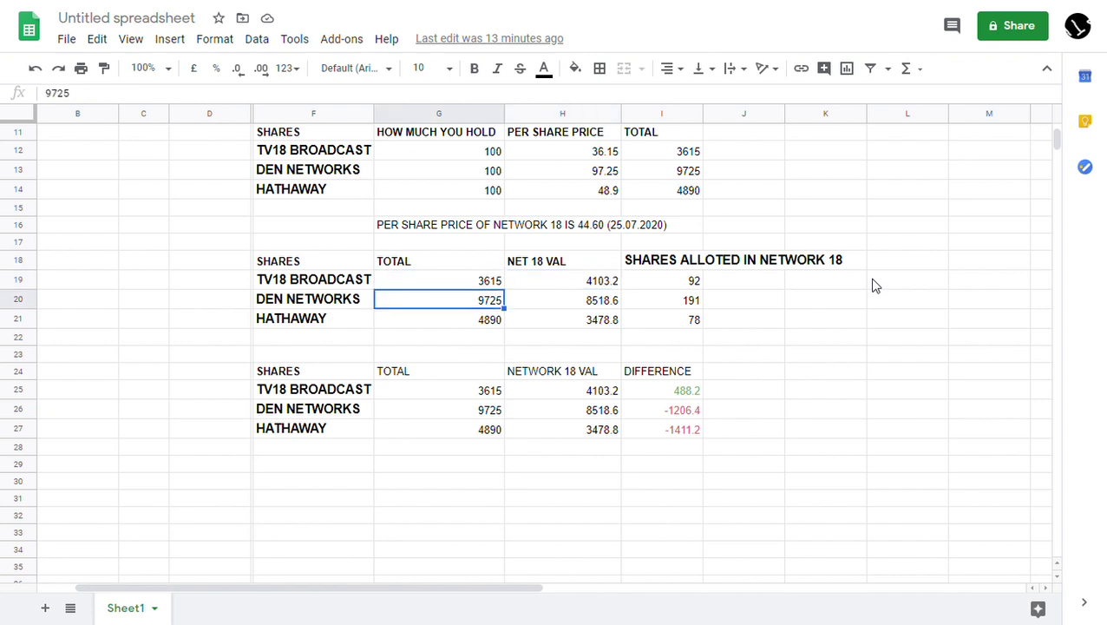
key(Right)
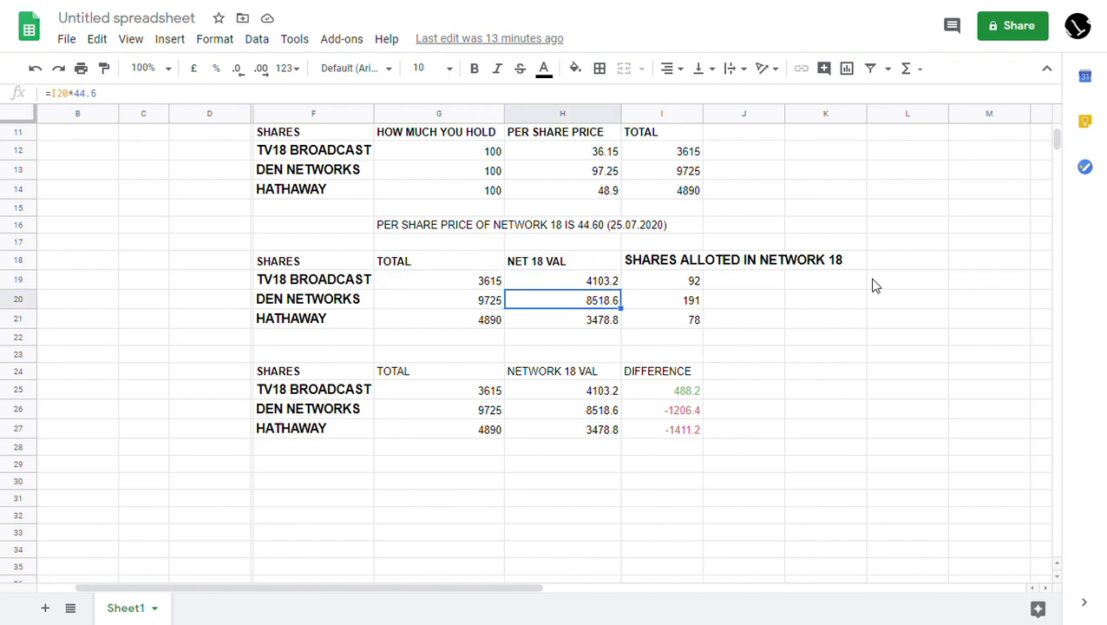
key(Down)
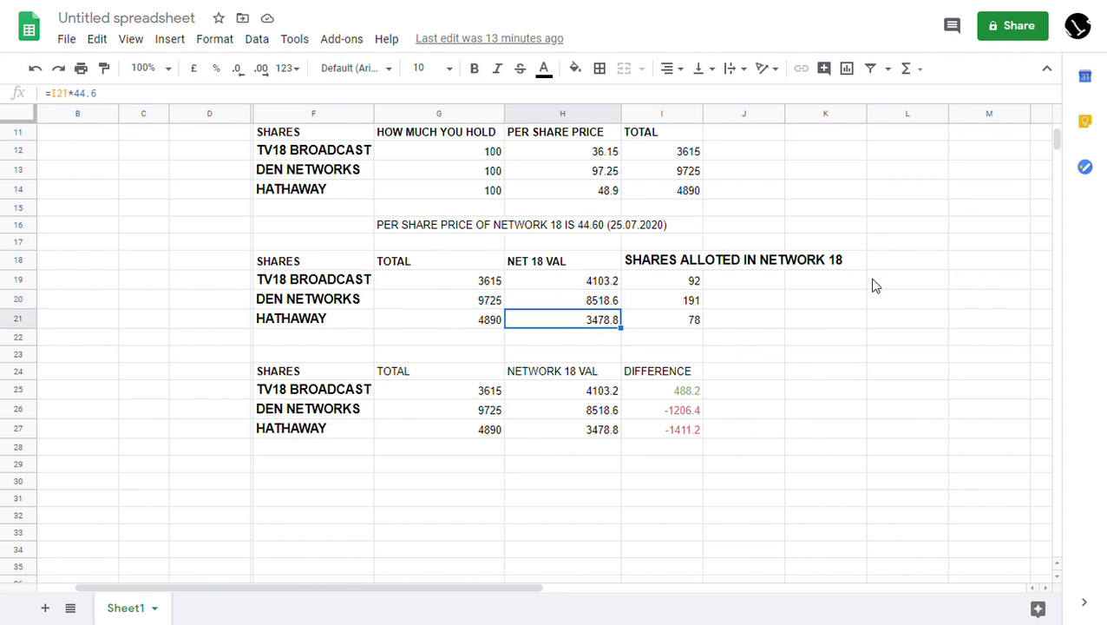
key(Down)
key(Down)
key(Down)
key(Down)
key(Down)
key(Down)
key(Down)
key(Down)
key(Down)
key(Down)
key(Down)
key(Down)
key(Down)
key(Down)
key(Down)
key(Down)
key(Down)
key(Down)
key(Down)
key(Left)
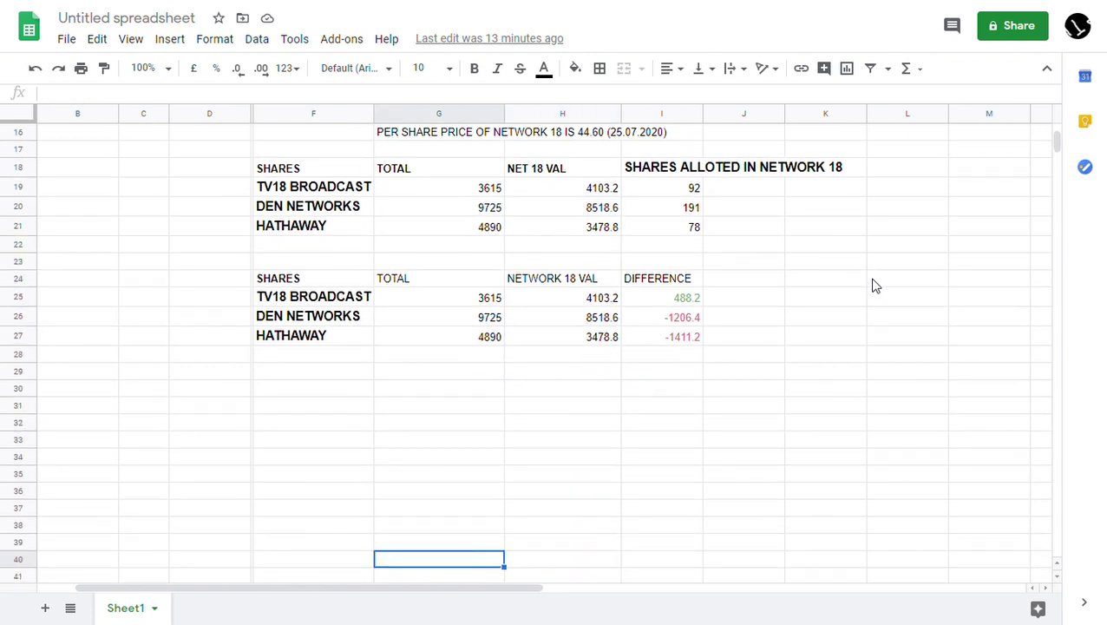
key(Left)
key(Up)
key(Up)
key(Up)
key(Up)
key(Up)
key(Up)
key(Up)
key(Up)
key(Up)
key(Up)
key(Up)
key(Up)
key(Up)
key(Up)
key(Up)
key(Up)
key(Down)
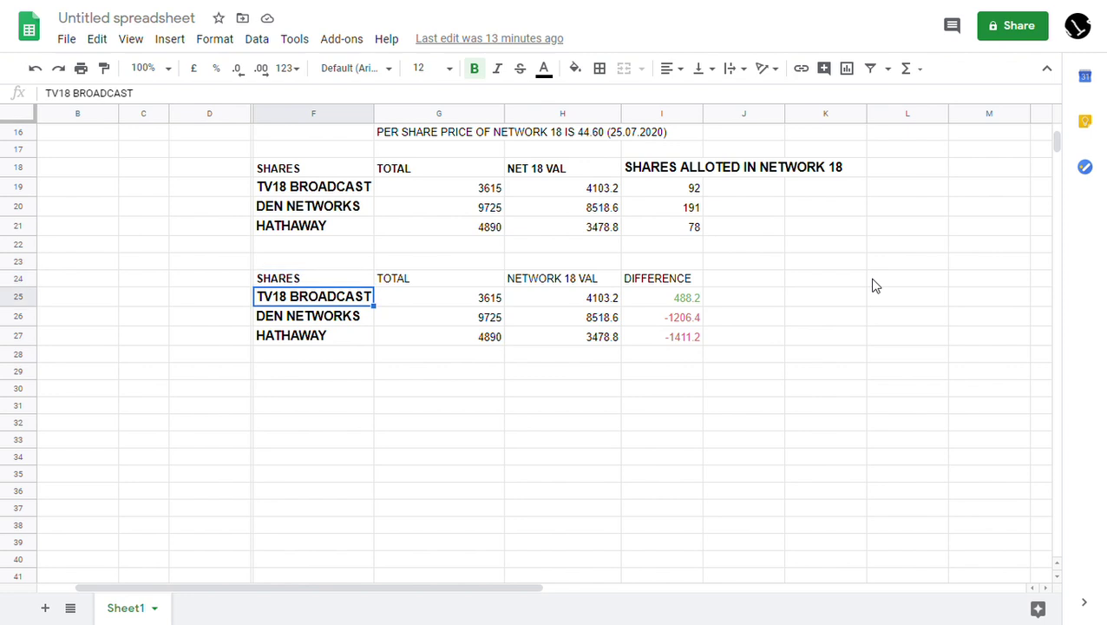
key(Right)
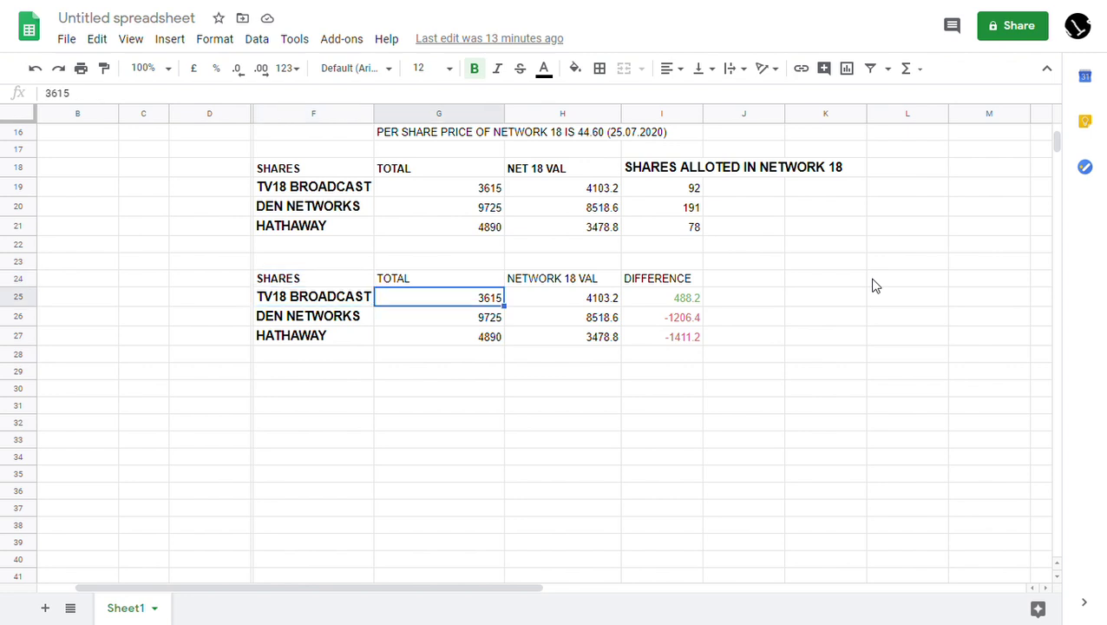
key(Right)
key(Right)
key(Right)
key(Right)
key(Left)
key(Left)
key(Left)
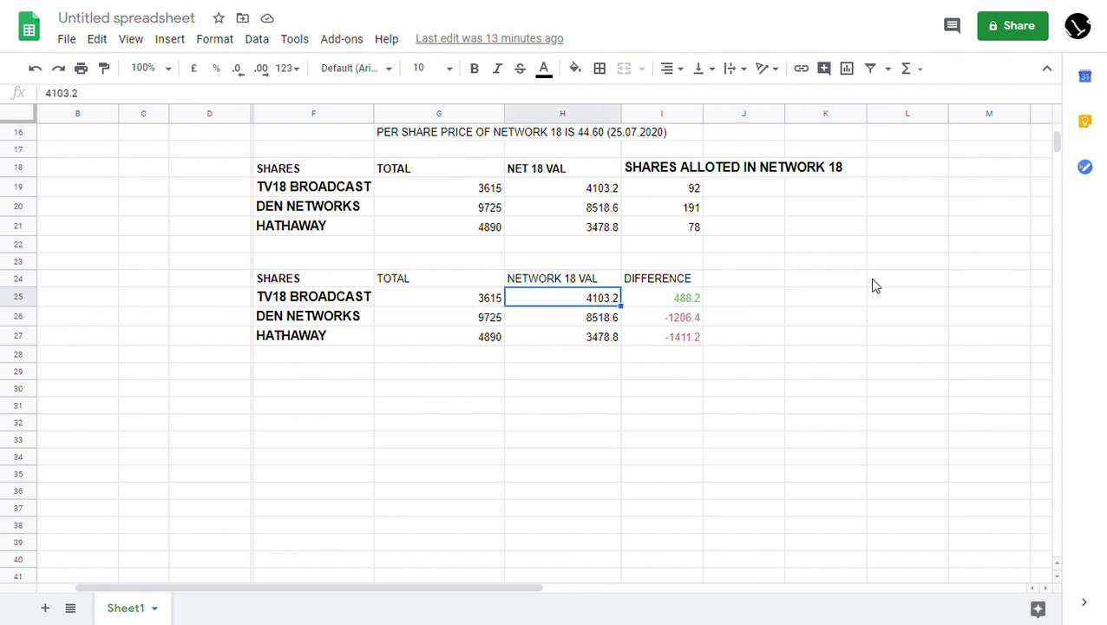
key(Left)
key(Left)
key(Down)
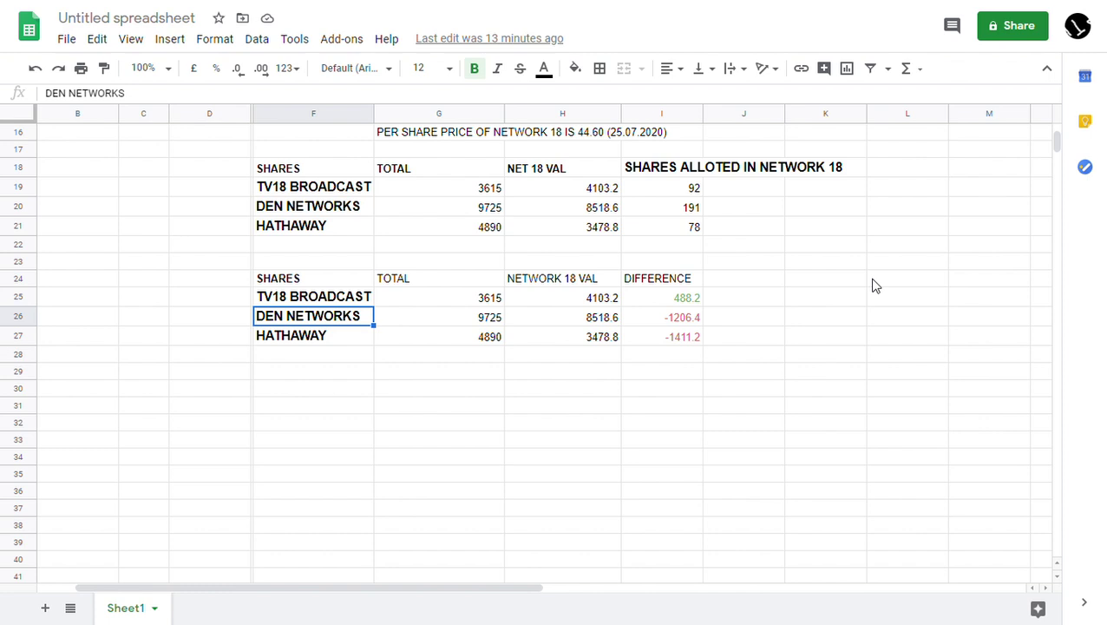
key(Right)
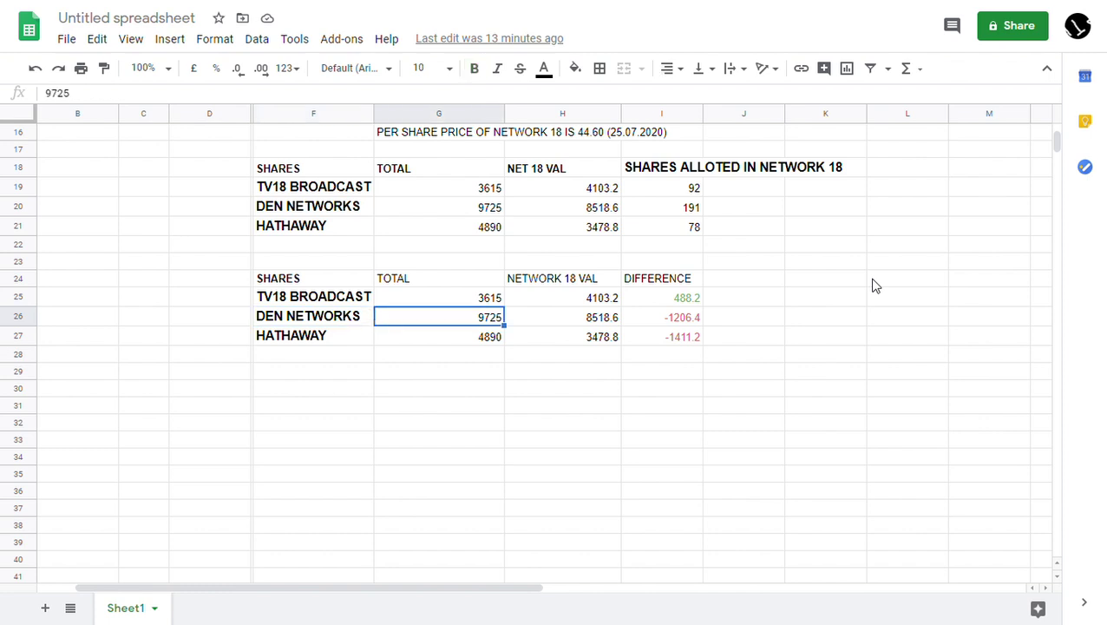
key(Right)
key(Right)
key(Right)
key(Right)
key(Left)
key(Left)
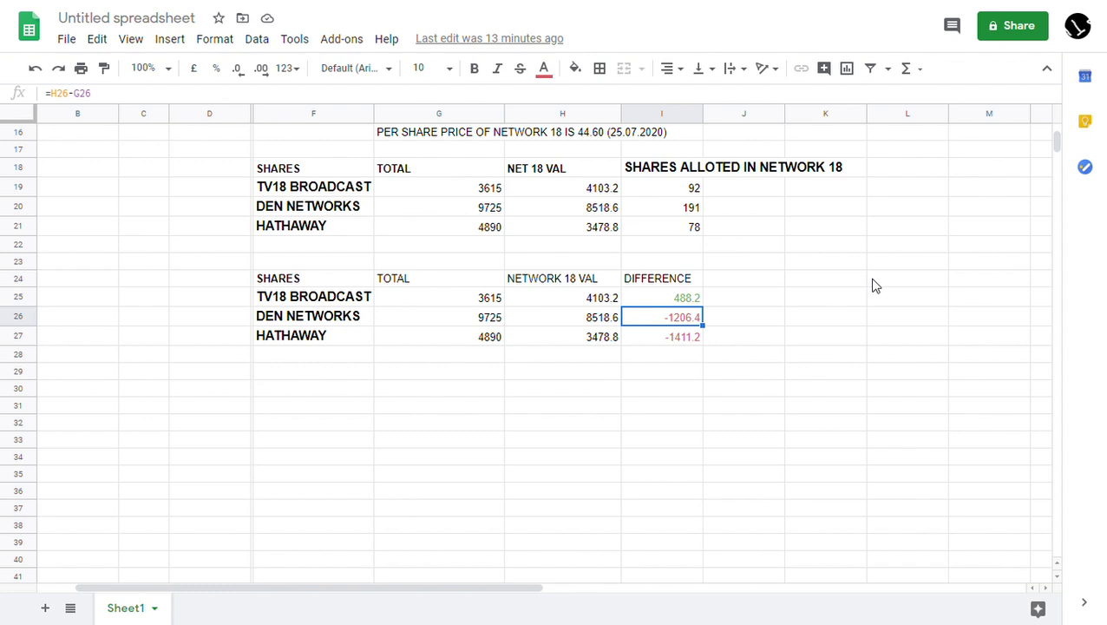
key(Left)
key(Left)
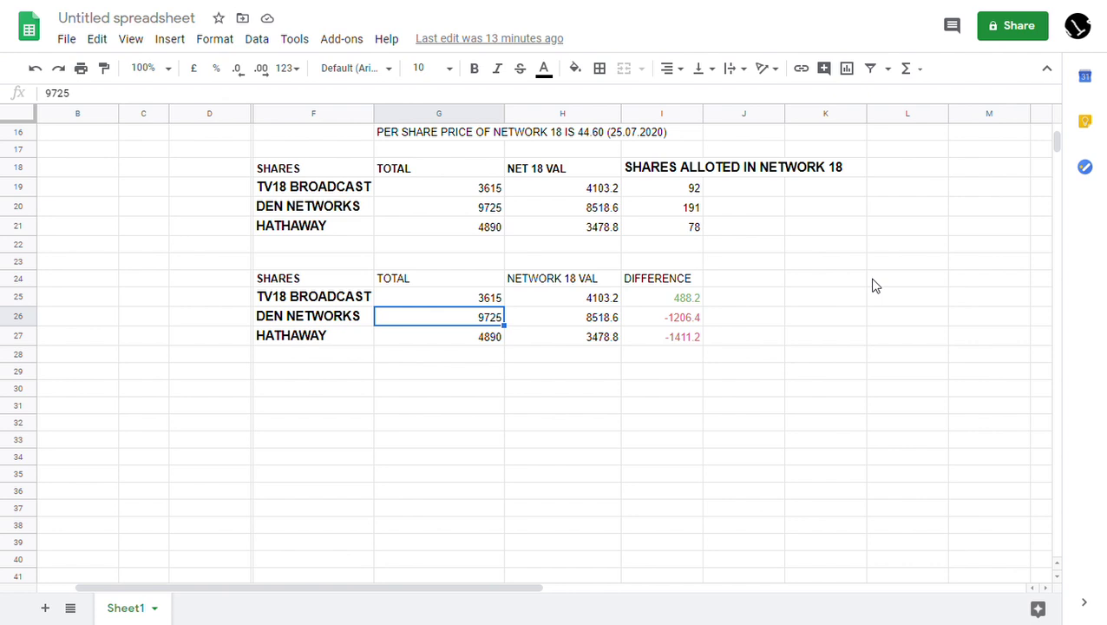
key(Left)
key(Down)
key(Right)
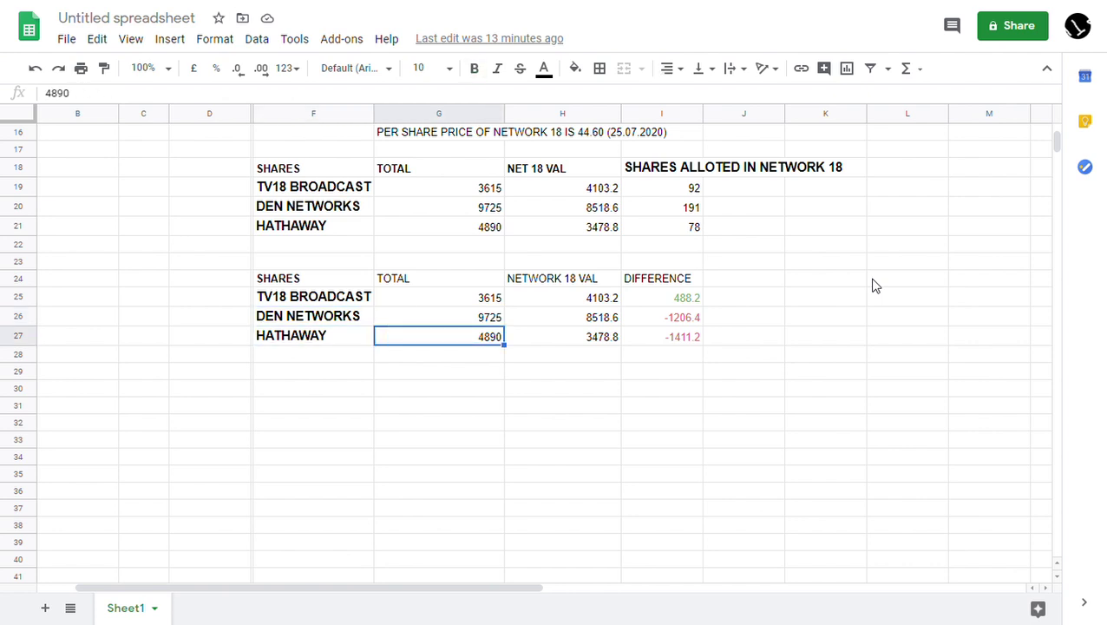
key(Right)
key(Right)
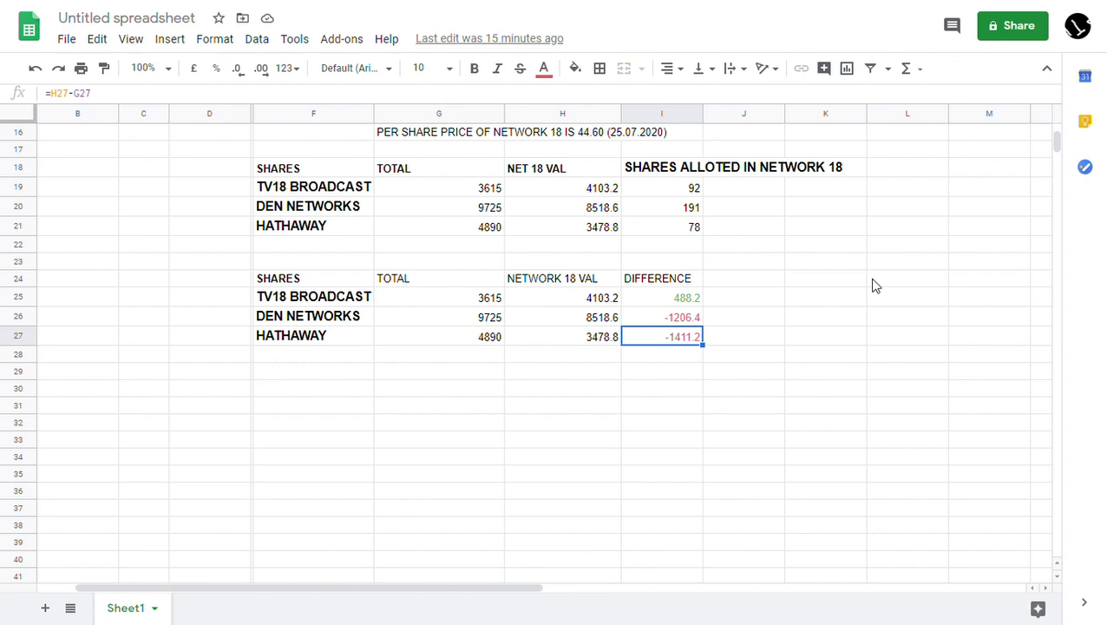
key(Up)
key(Up)
key(Up)
key(Up)
key(Up)
key(Up)
key(Up)
key(Up)
key(Up)
key(Up)
key(Up)
key(Up)
key(Up)
key(Up)
key(Up)
key(Up)
key(Up)
key(Up)
key(Up)
key(Up)
key(Left)
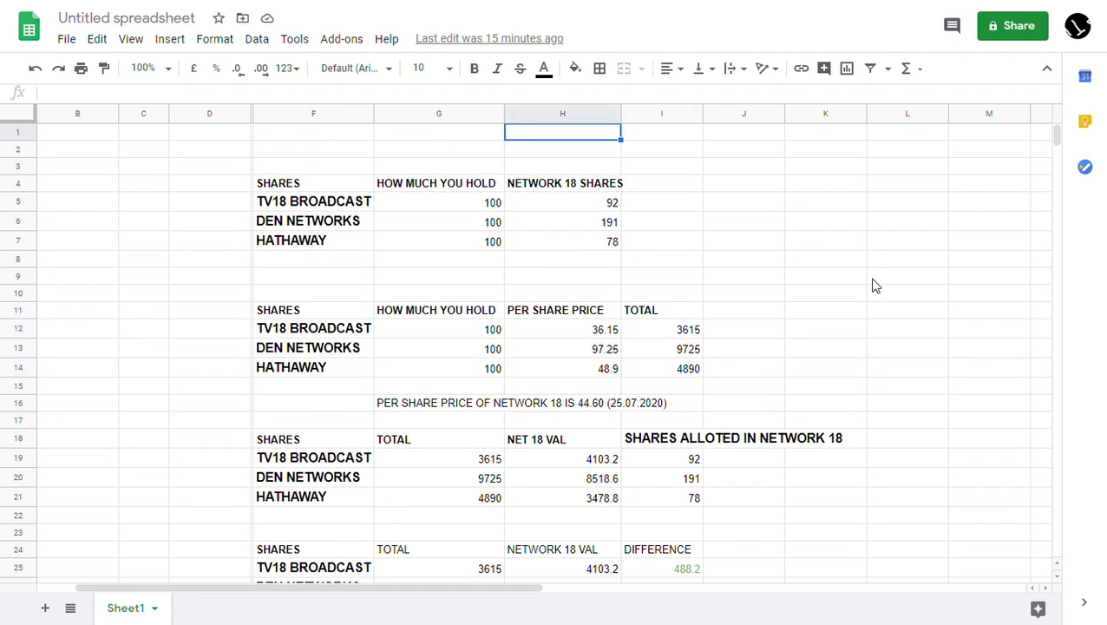
key(Down)
key(Down)
key(Left)
key(Down)
key(Down)
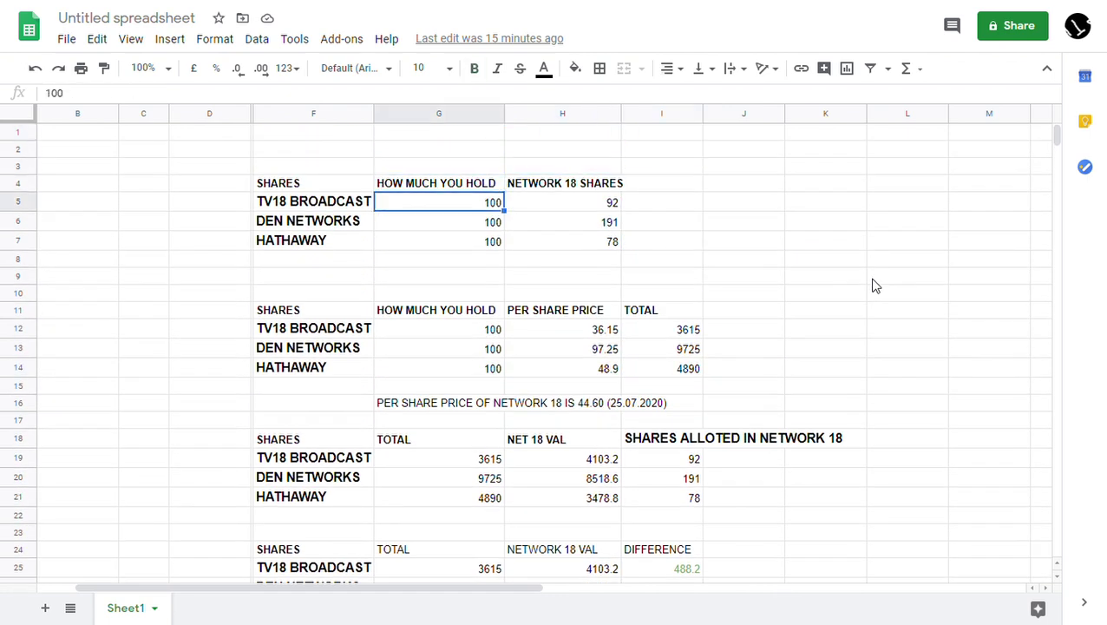
key(Right)
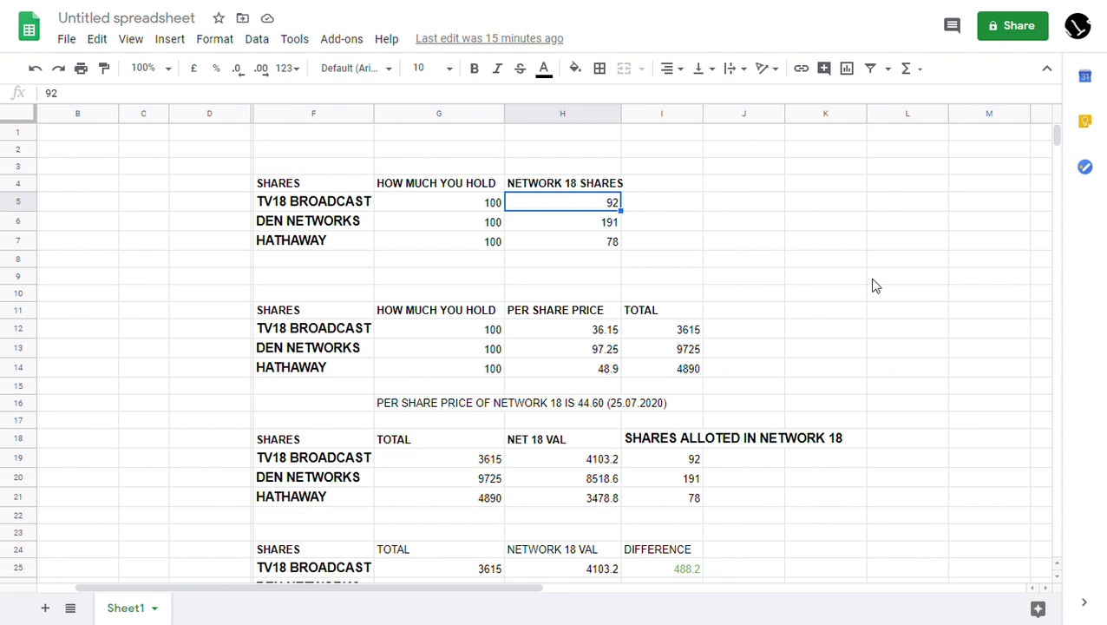
key(Left)
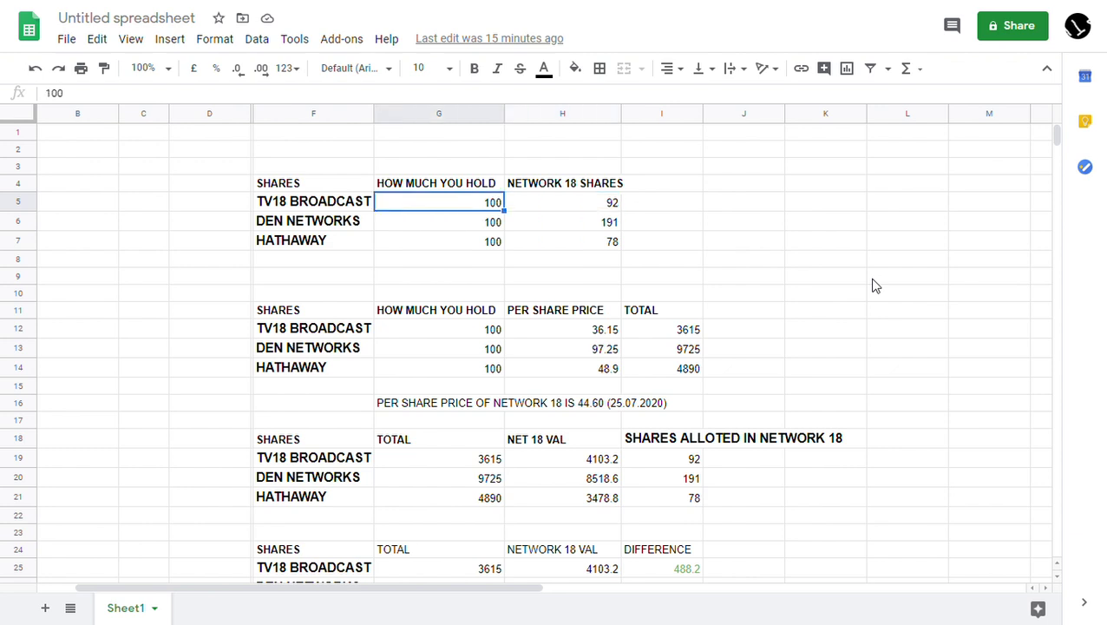
key(Down)
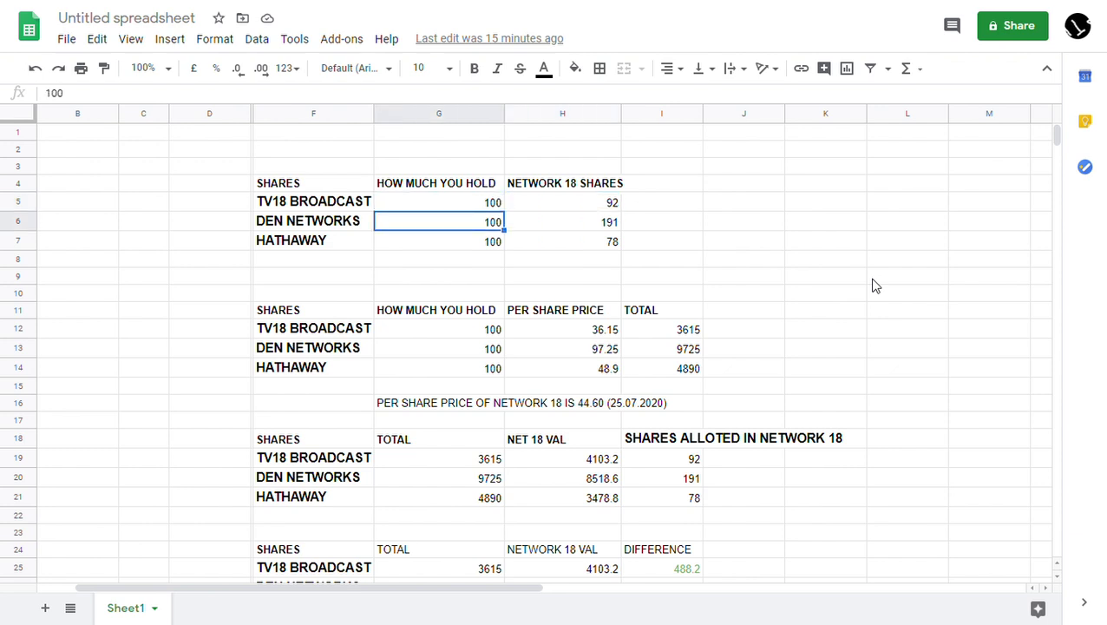
key(Right)
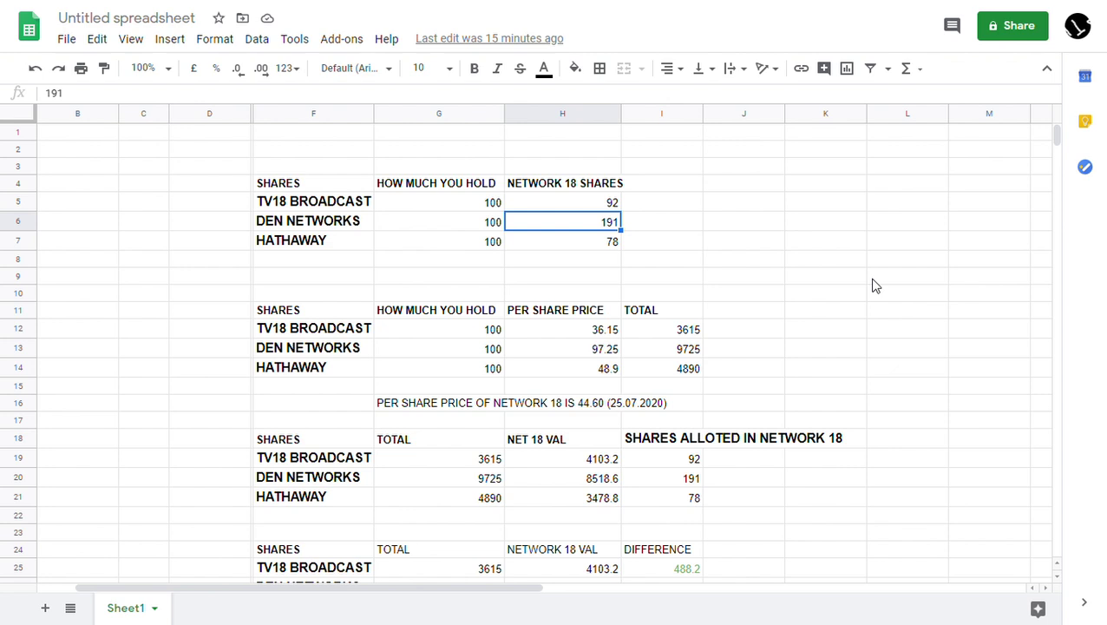
key(Left)
key(Down)
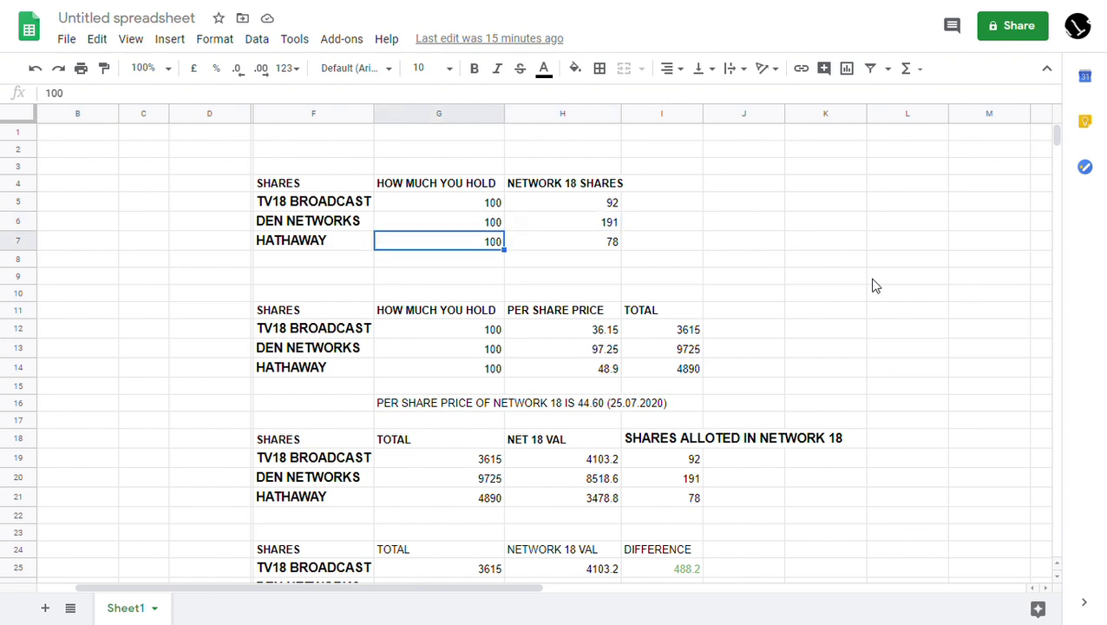
key(Right)
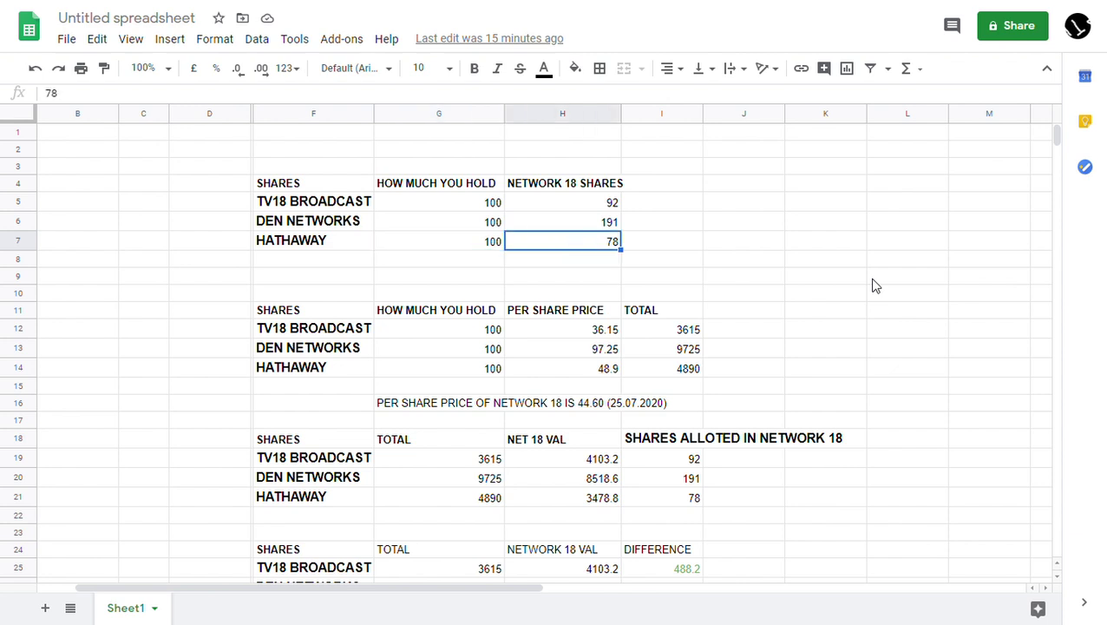